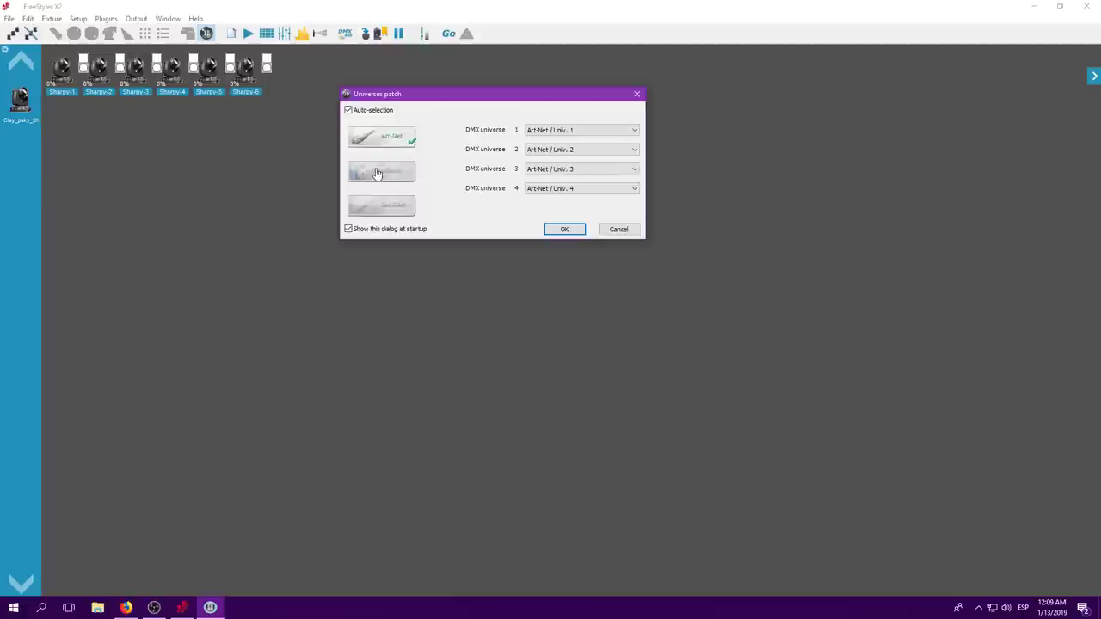
Deactivate the Art-Net output in the universes patch, activate the second output option in its place, and confirm the patch.
click(398, 141)
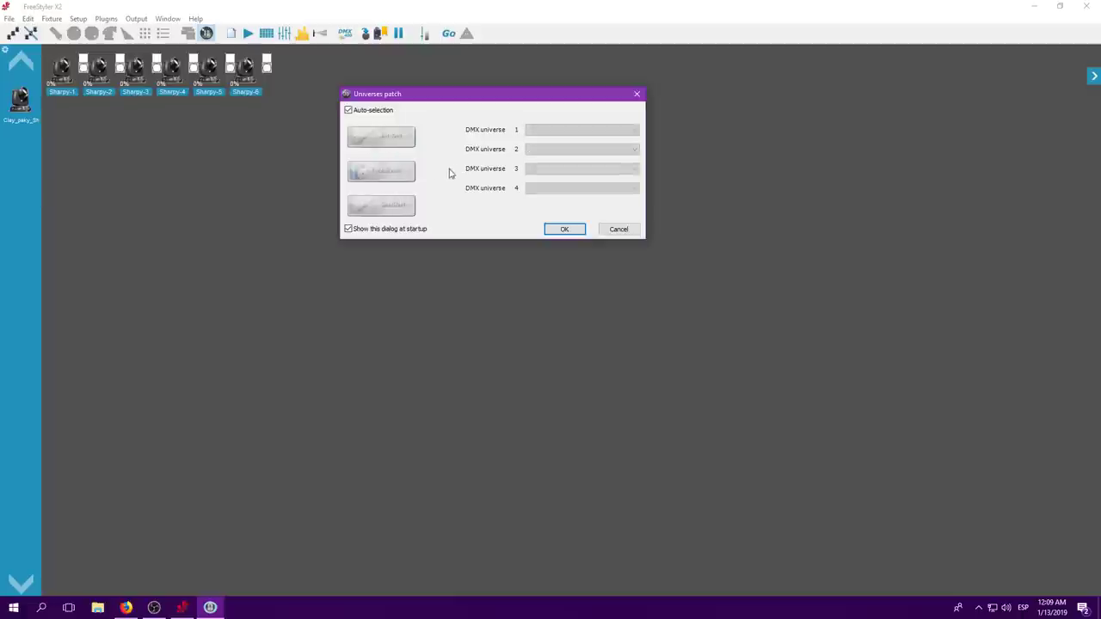
click(409, 176)
click(565, 229)
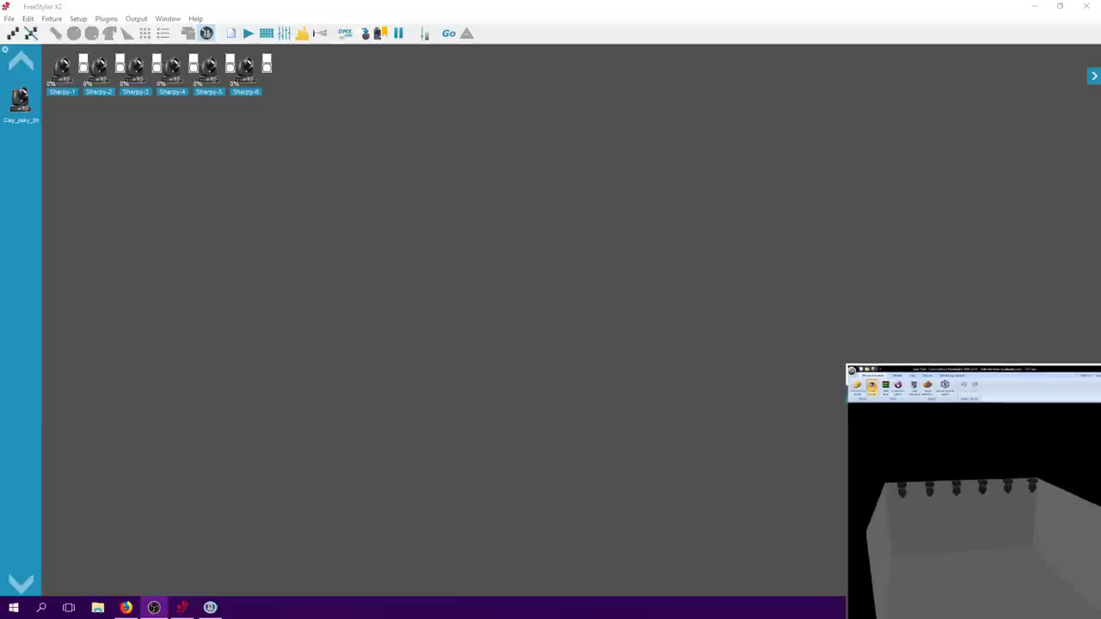
Select all six Sharpy fixtures, open their shutters and raise the dimmer to 100% in the lamp window.
click(20, 99)
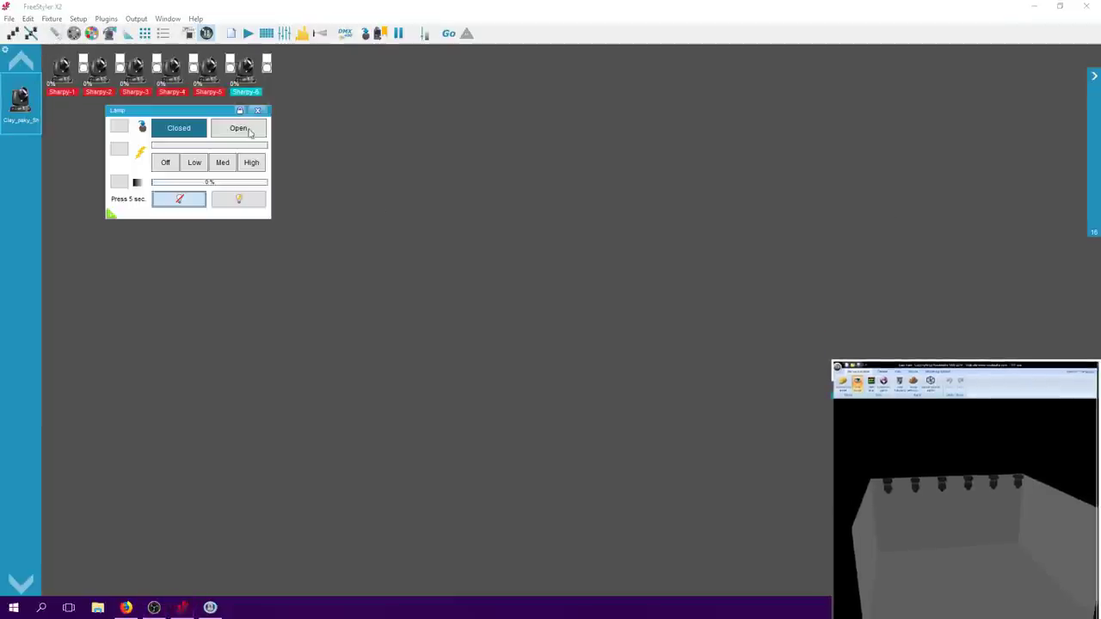
click(250, 132)
click(256, 182)
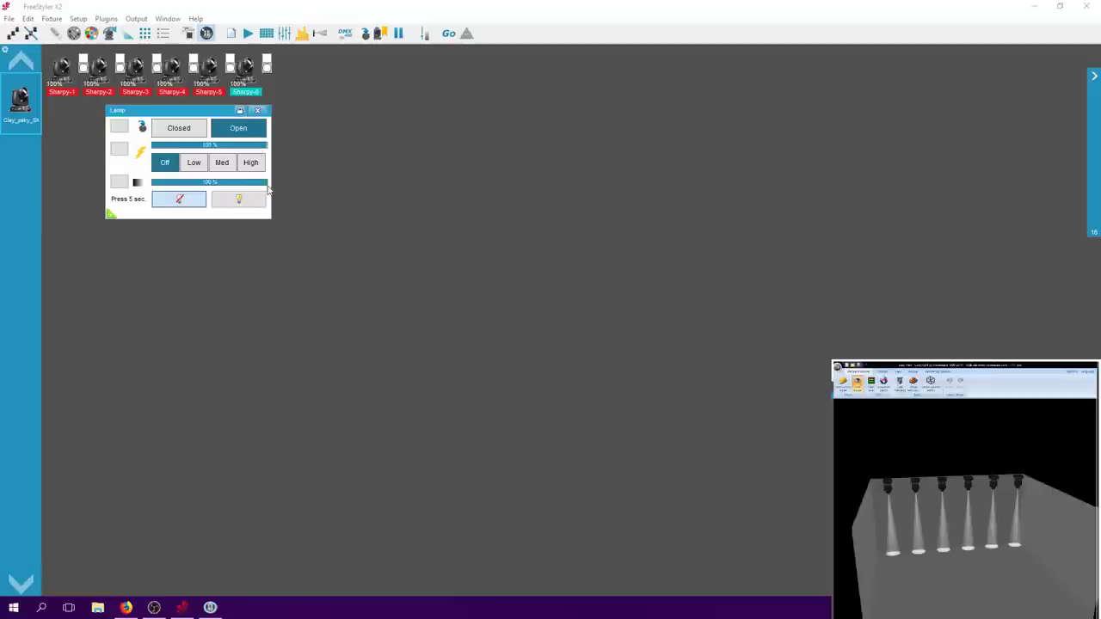
click(256, 110)
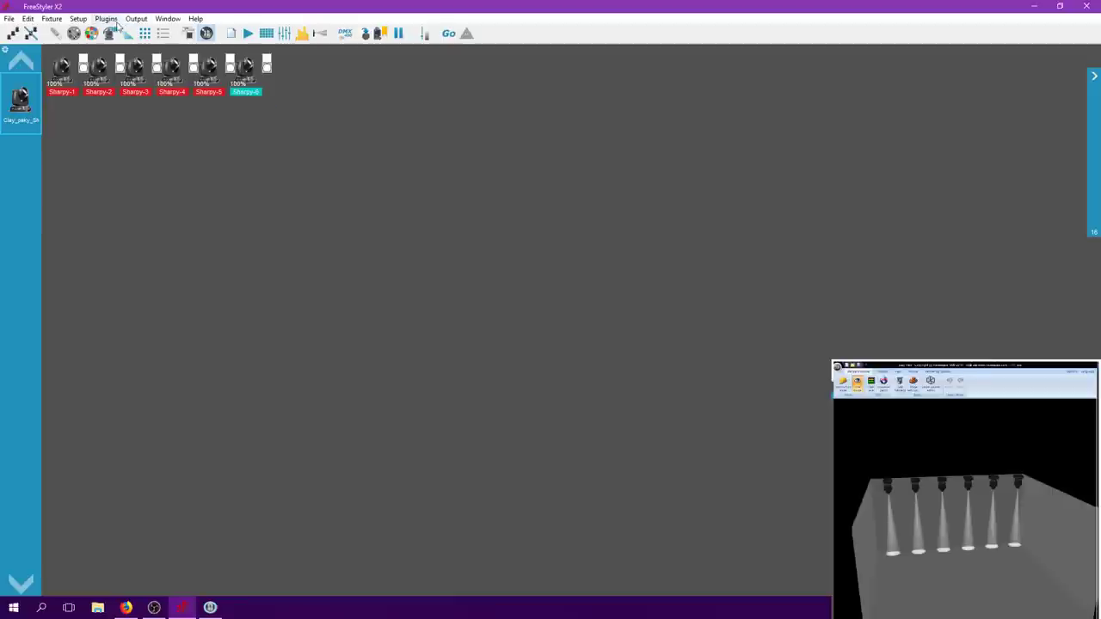
Open the pan/tilt control, lock pan, tilt all six beams forward, and unlock pan.
click(110, 33)
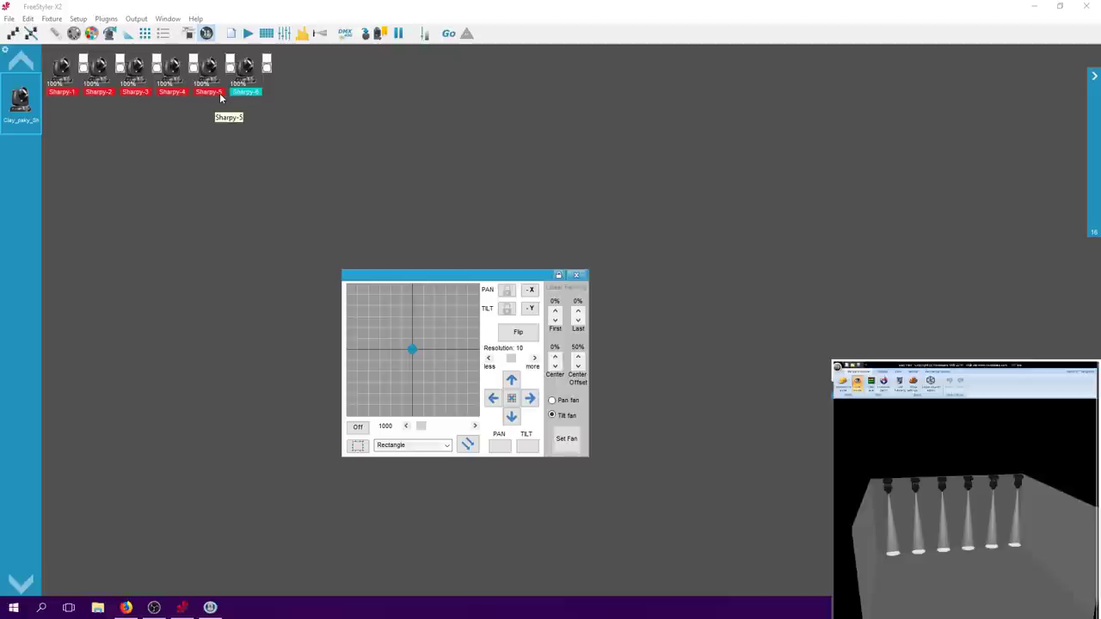
click(506, 290)
click(434, 319)
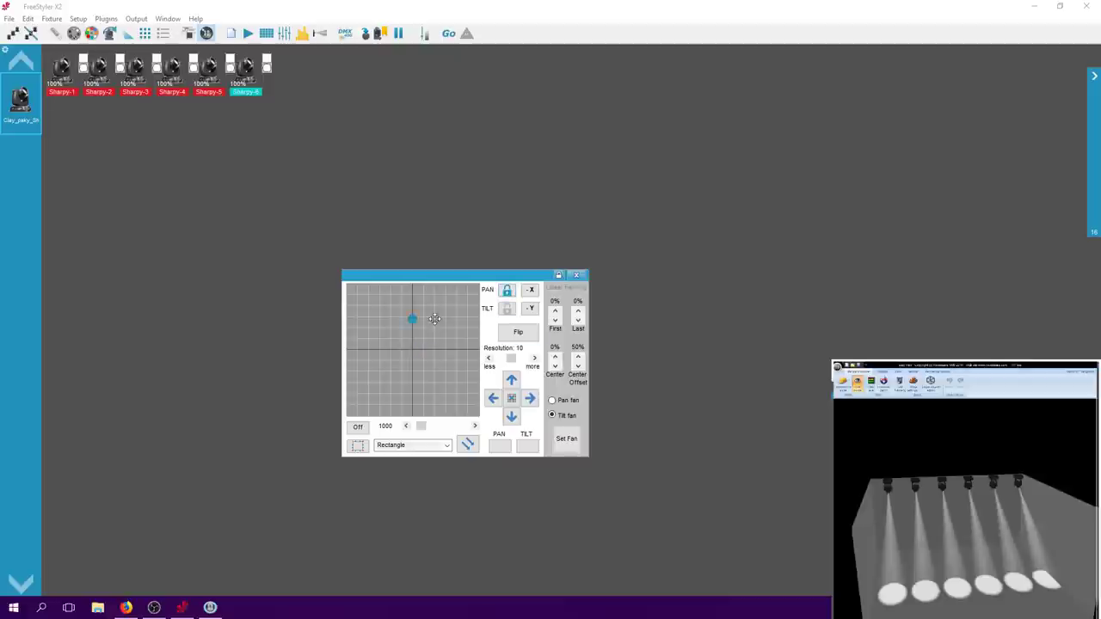
mouse_move(434, 319)
mouse_down()
mouse_move(437, 309)
mouse_move(437, 319)
mouse_up()
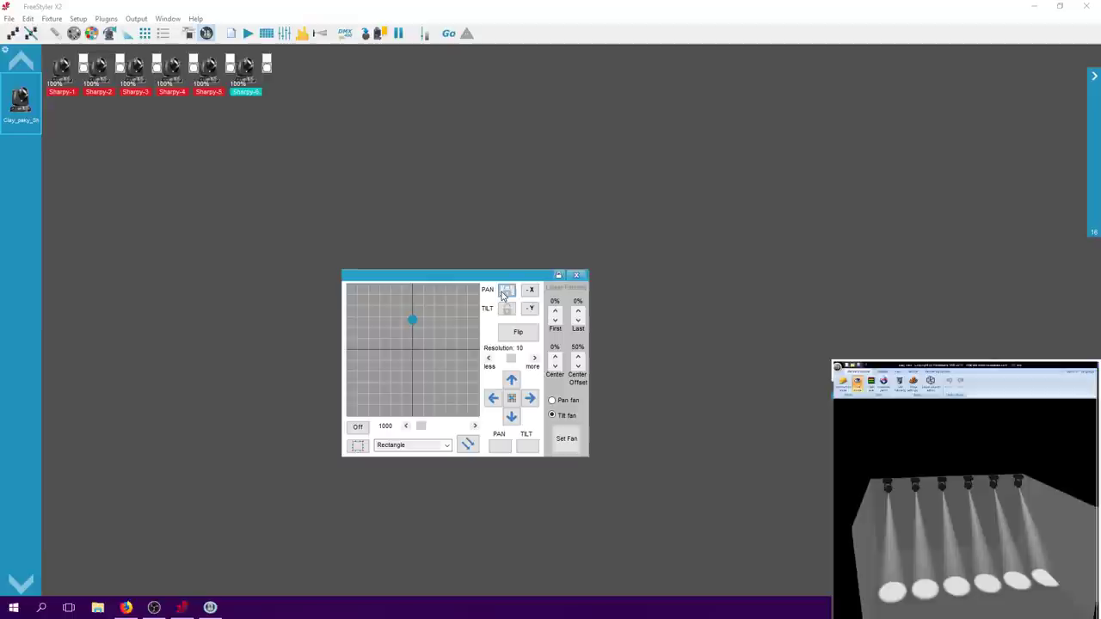
click(504, 293)
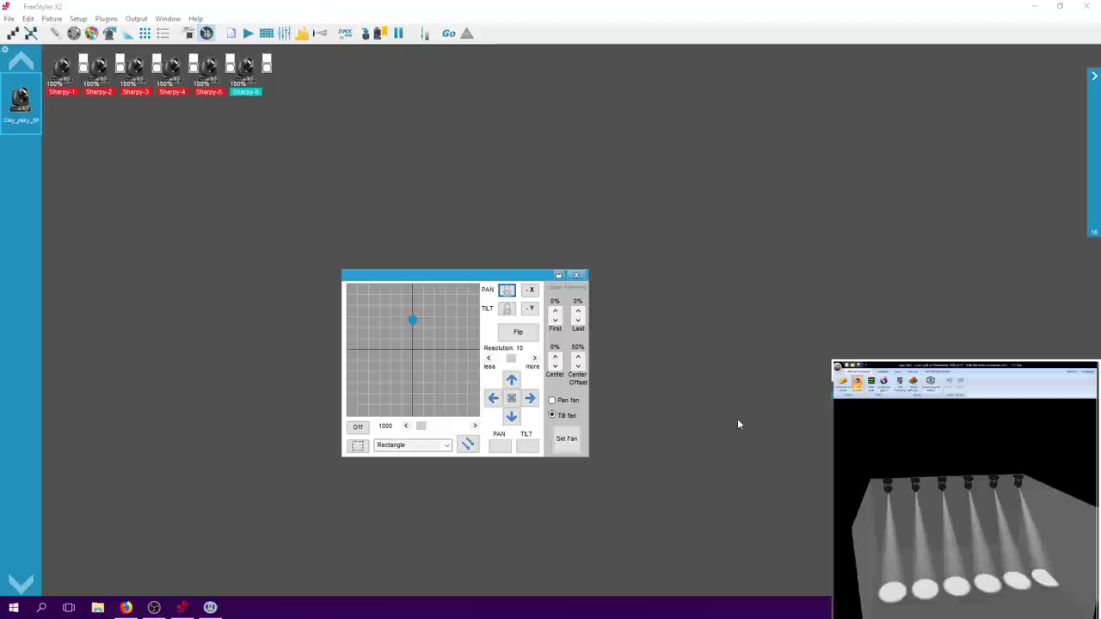
Switch the pan/tilt control to relative positioning and give Sharpy-1, Sharpy-2 and Sharpy-3 individual tilt positions.
click(467, 444)
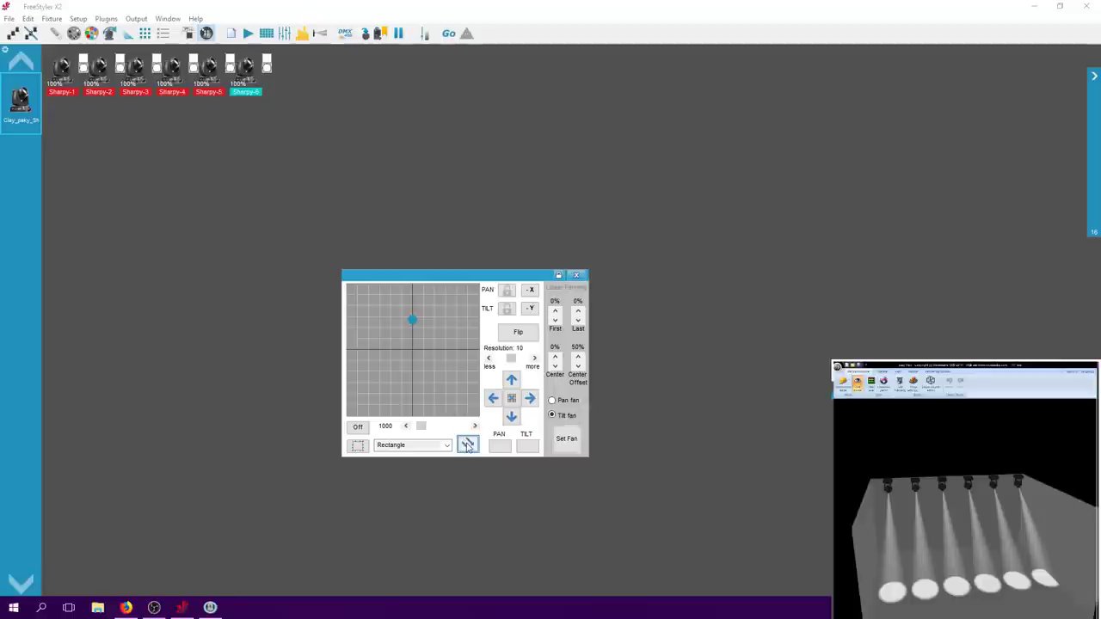
click(63, 81)
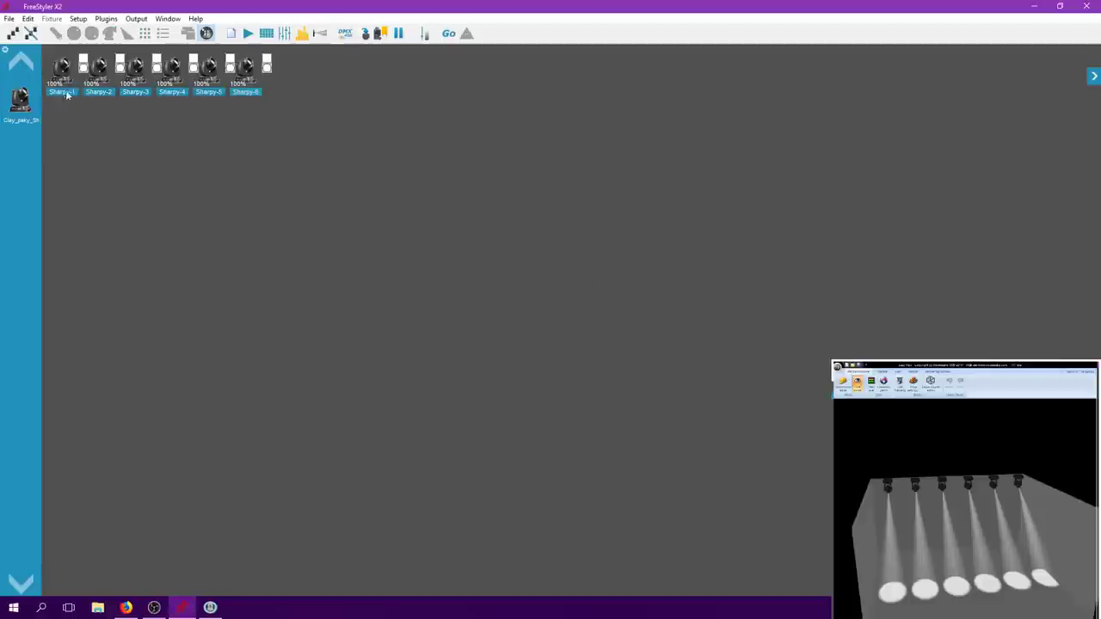
mouse_move(411, 319)
mouse_down()
mouse_move(418, 307)
mouse_move(412, 314)
mouse_up()
click(100, 77)
click(129, 77)
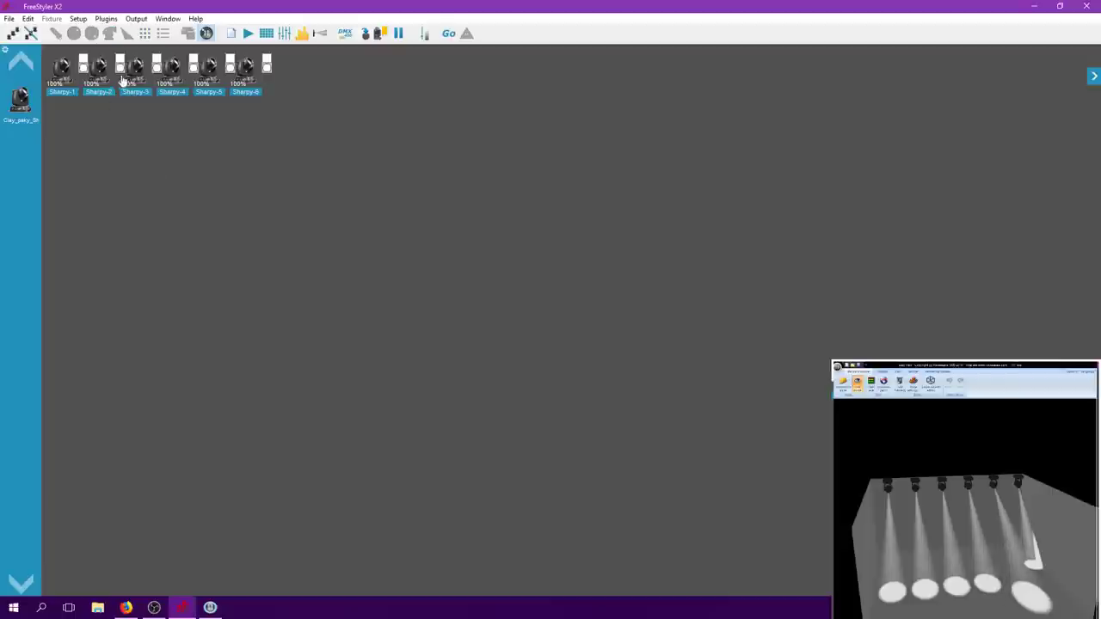
drag(410, 319, 410, 325)
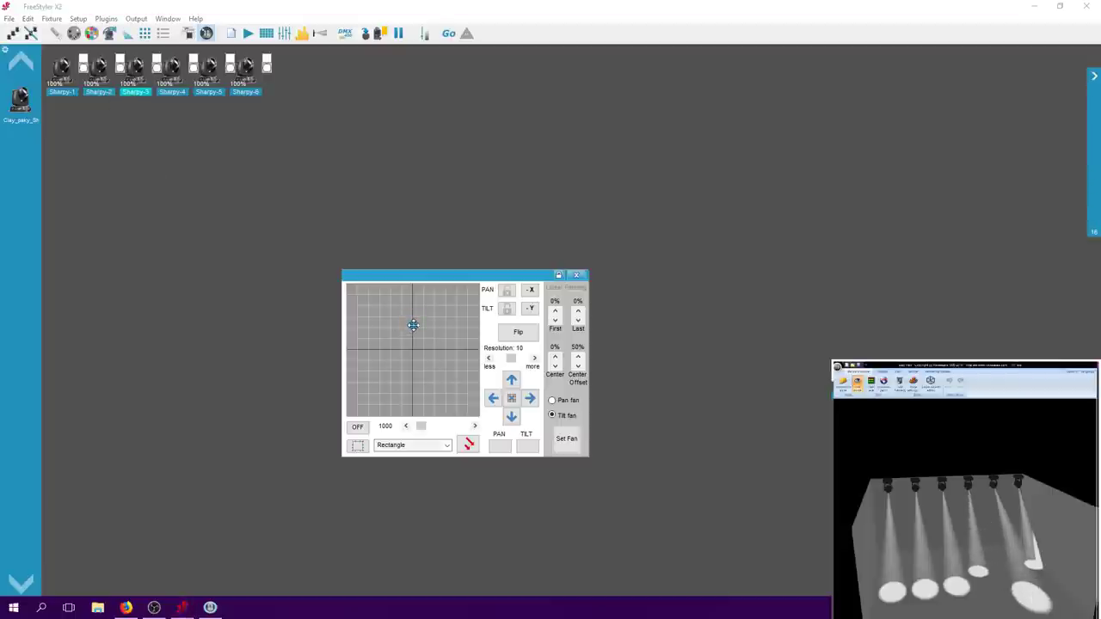
Select Sharpy-4, Sharpy-5 and Sharpy-6 one at a time and give each its own slightly different position.
click(172, 77)
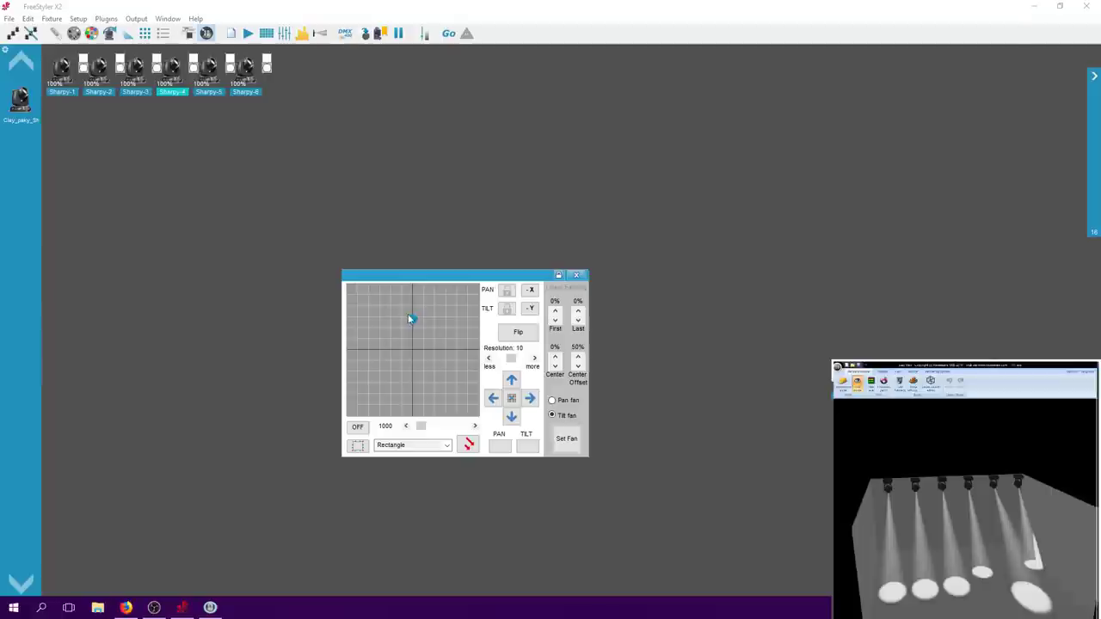
mouse_move(410, 319)
mouse_down()
mouse_move(418, 309)
mouse_move(422, 322)
mouse_move(411, 320)
mouse_up()
click(258, 172)
click(215, 91)
click(284, 174)
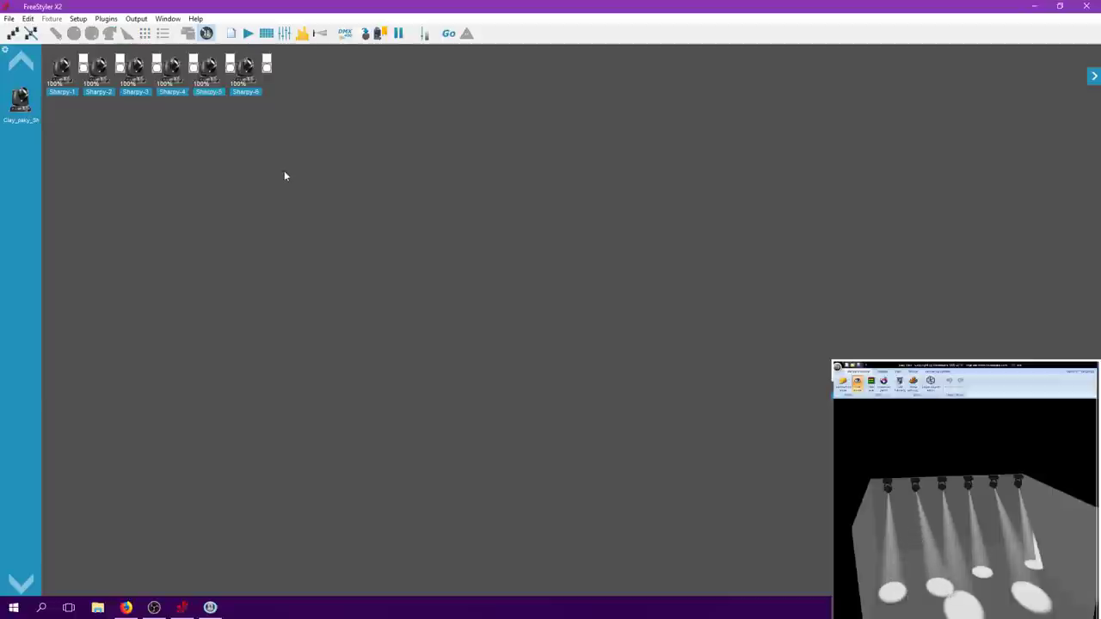
click(243, 69)
drag(410, 314, 411, 312)
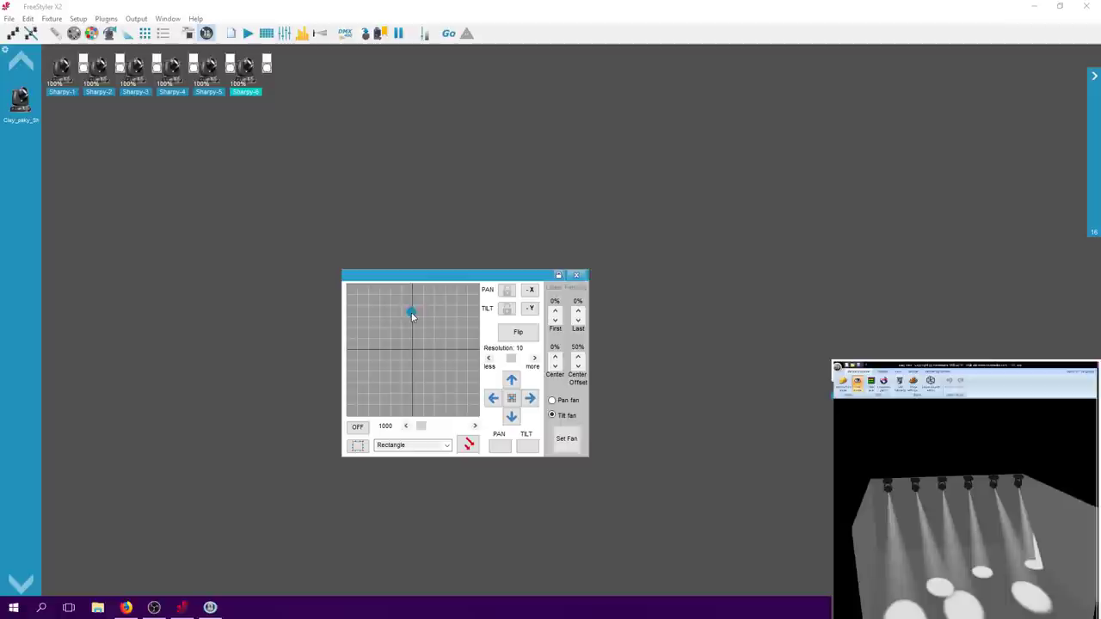
Select all six Sharpys and move them together in pan and tilt while keeping their relative offsets.
click(12, 110)
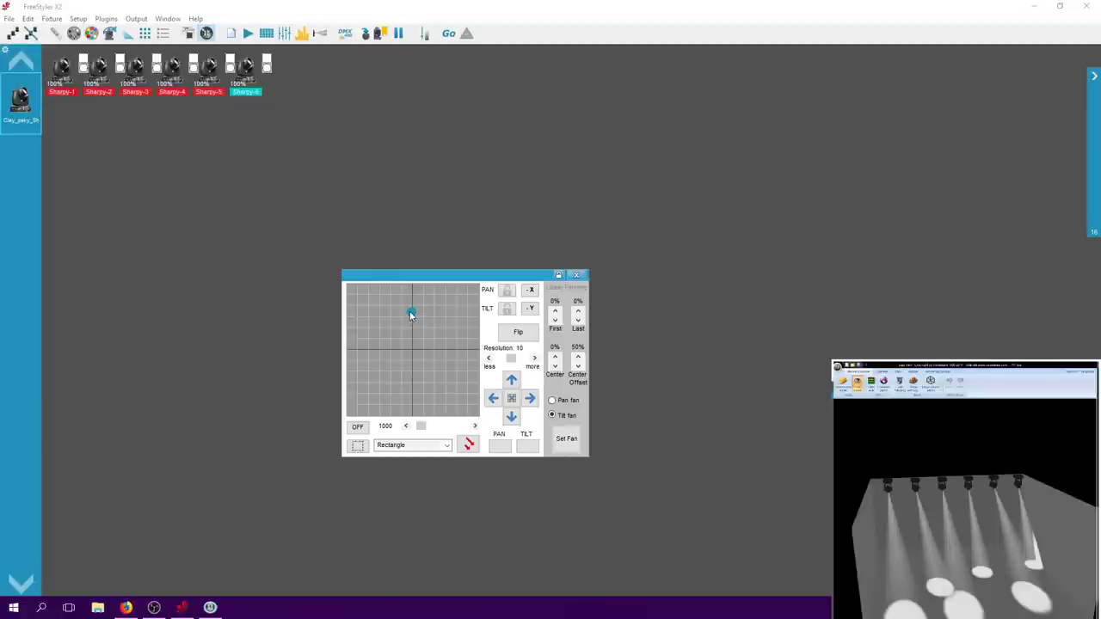
click(493, 399)
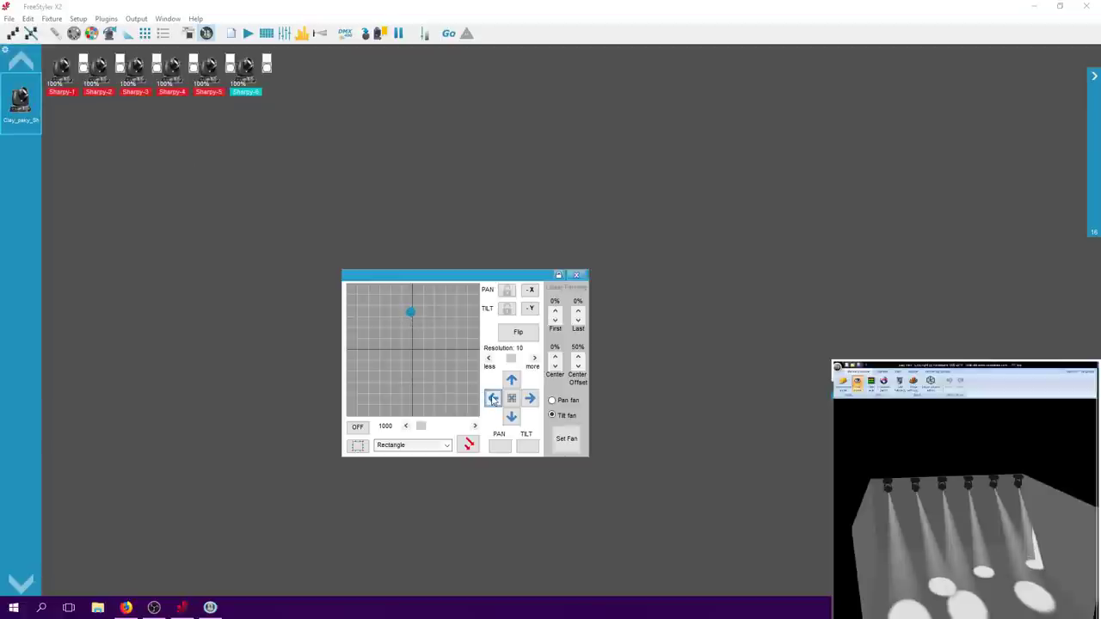
click(527, 404)
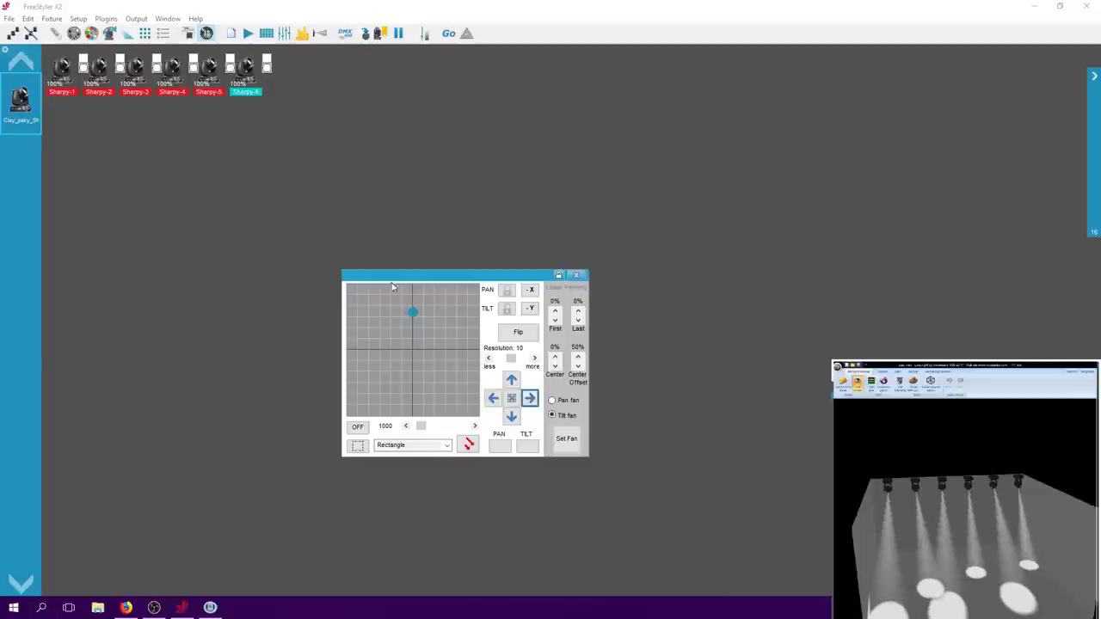
click(414, 312)
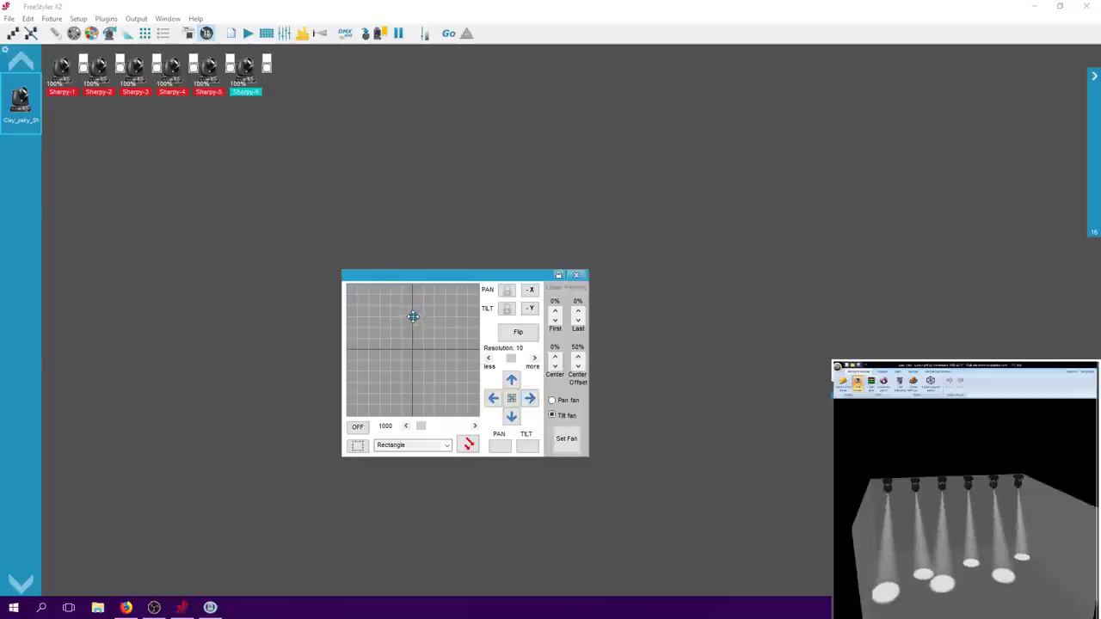
drag(415, 310, 412, 313)
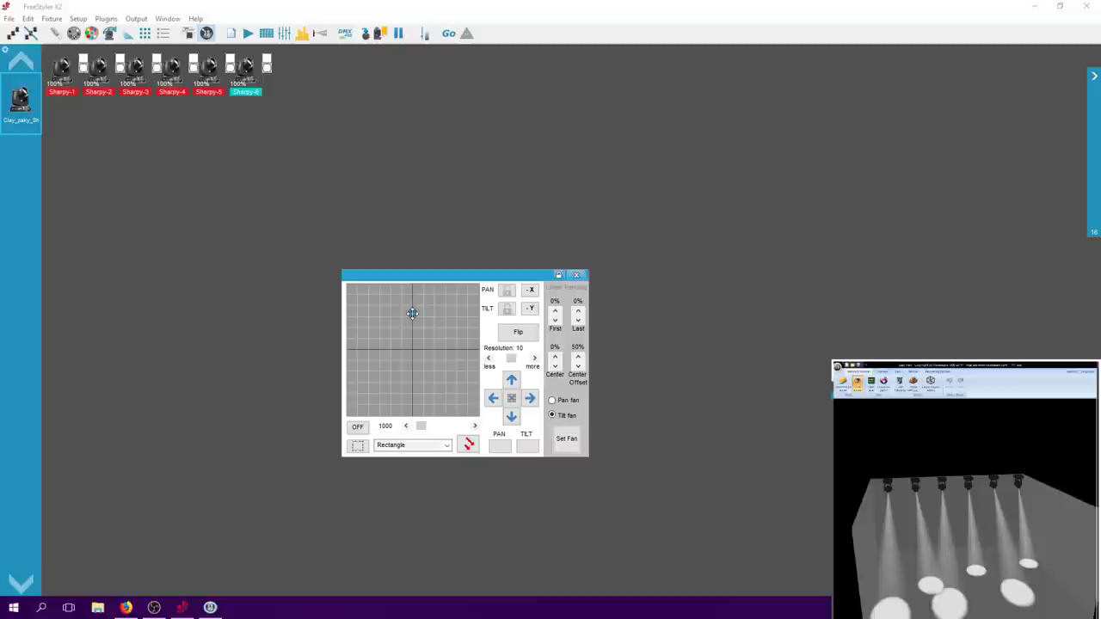
Turn off relative positioning and move all six beams forward to one shared pan/tilt position.
click(470, 445)
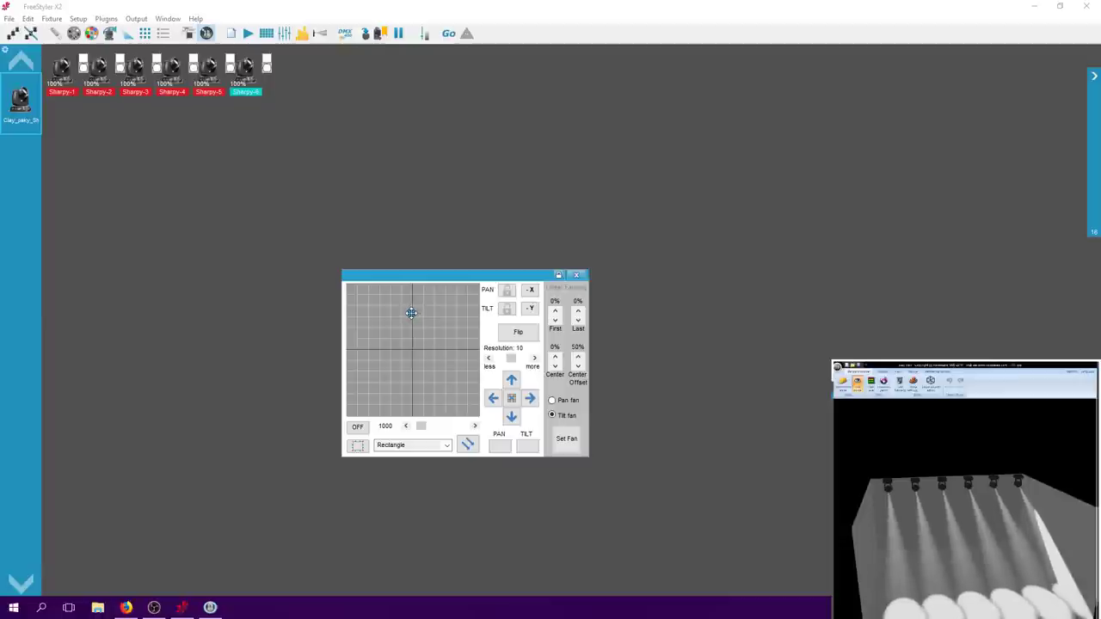
drag(411, 313, 415, 318)
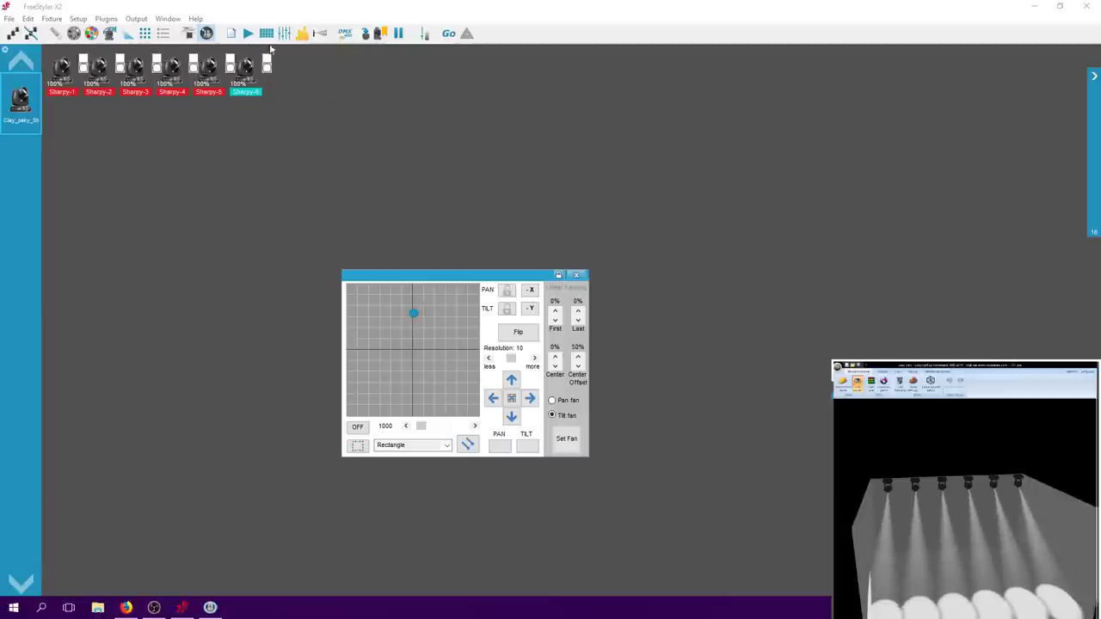
Run the Rectangle movement on all six fixtures, shift its shape upward, reduce its size, and close the pan/tilt control.
click(357, 447)
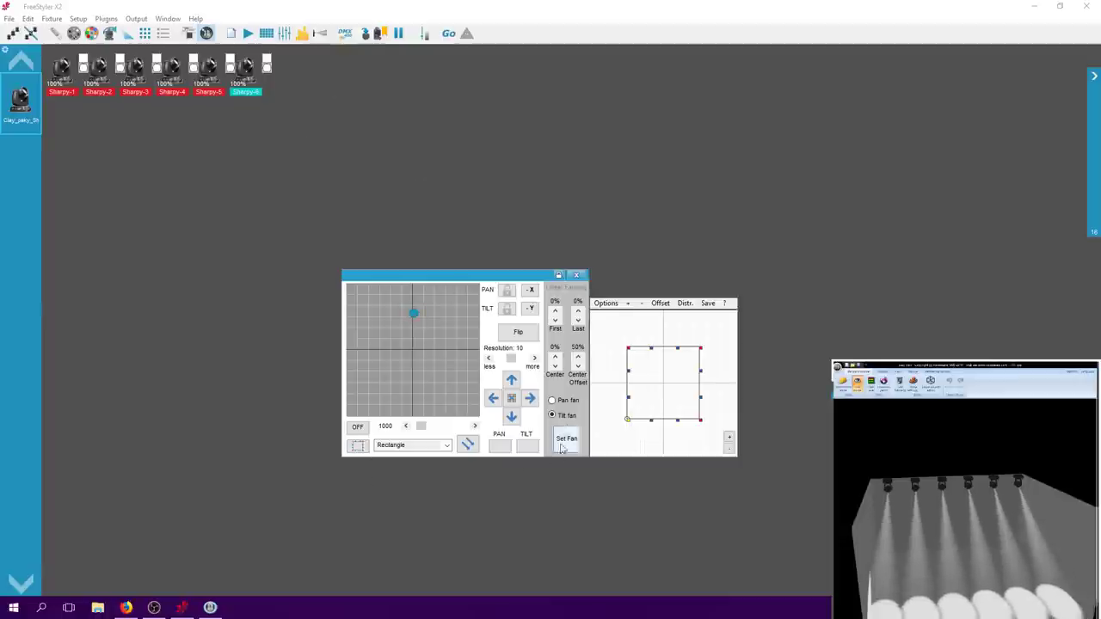
click(606, 303)
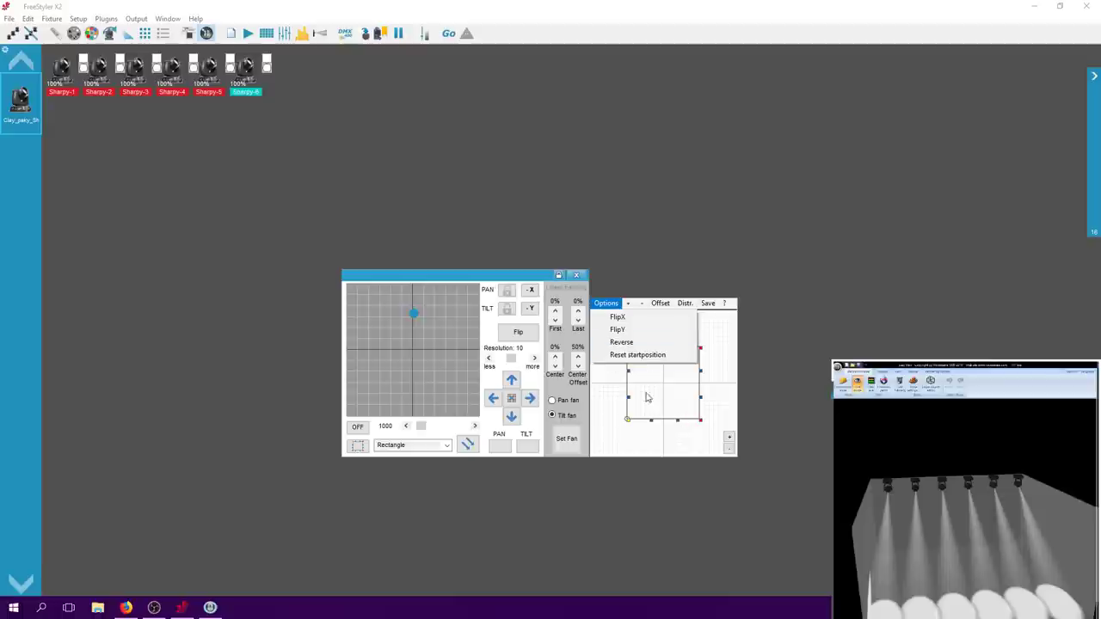
click(387, 437)
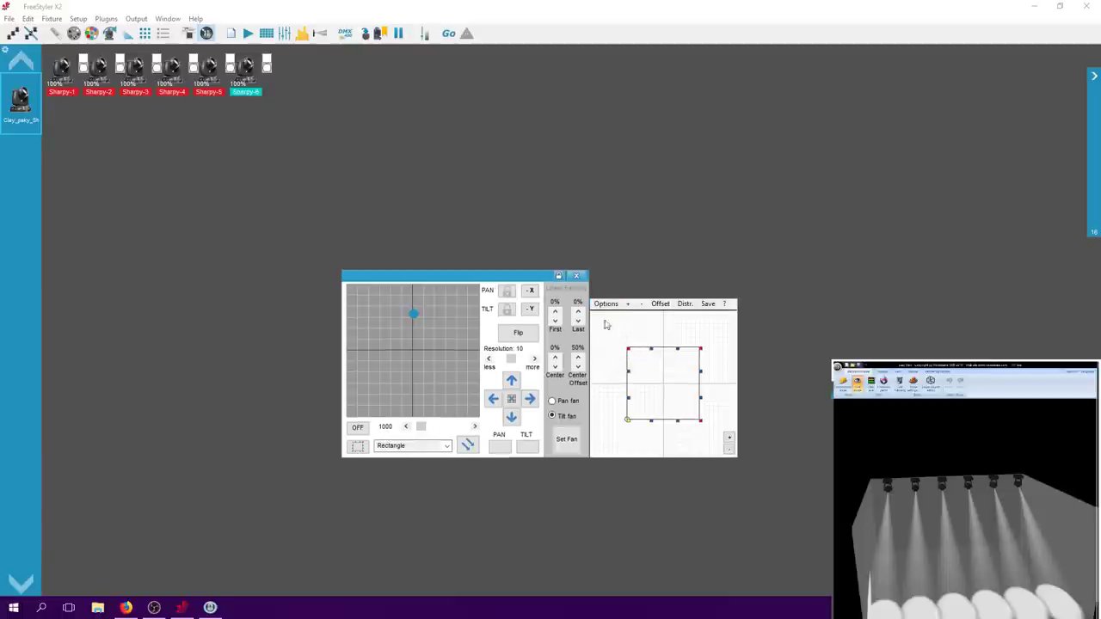
click(360, 427)
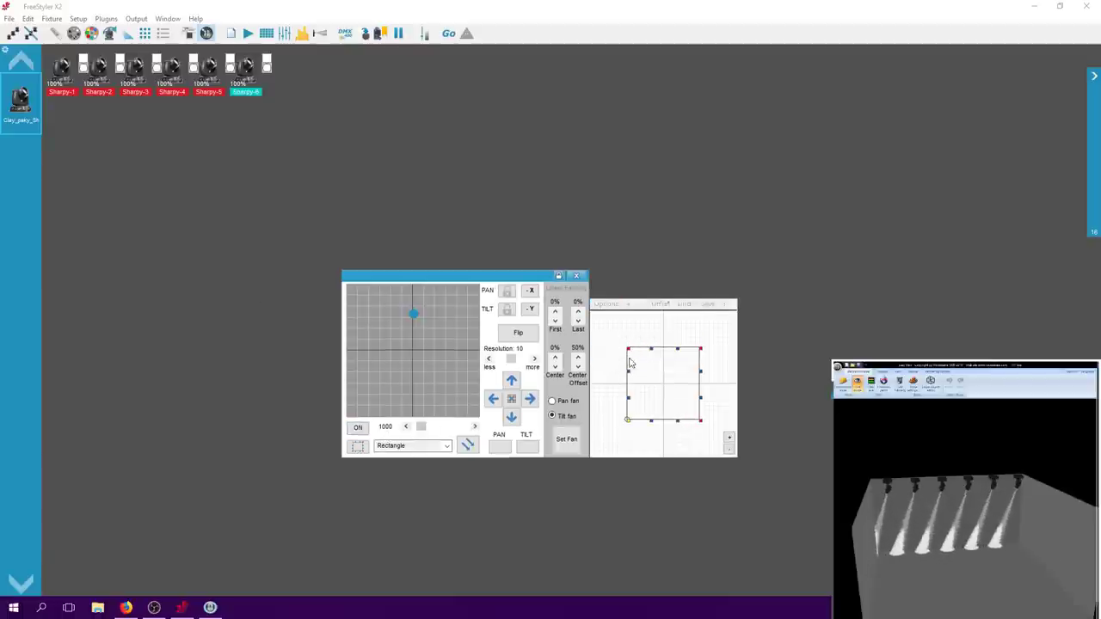
drag(644, 349, 643, 316)
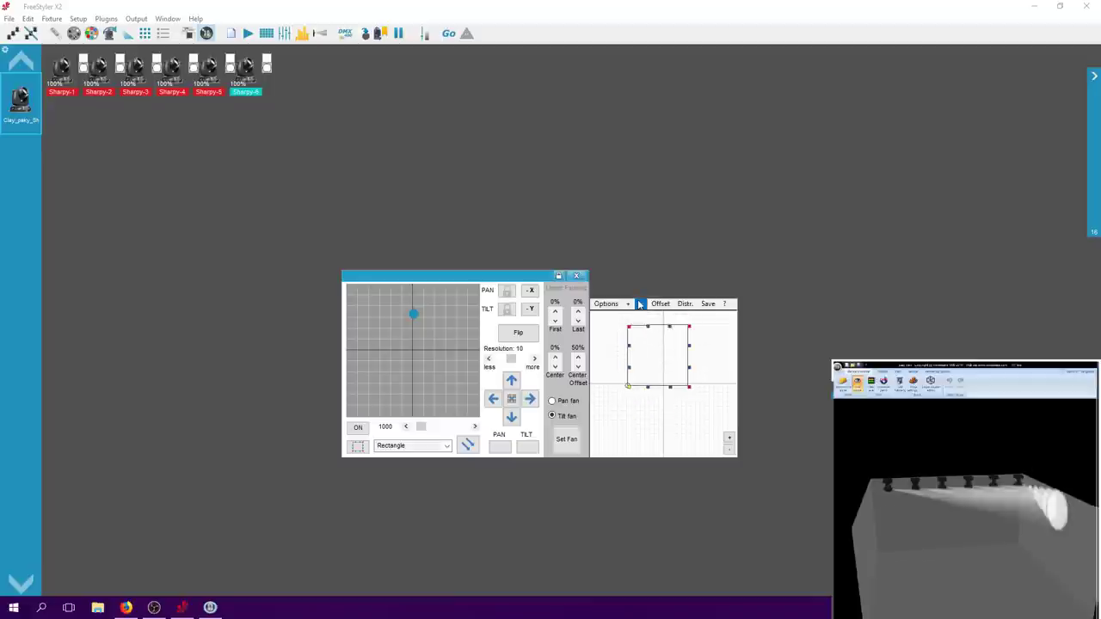
click(641, 303)
click(576, 275)
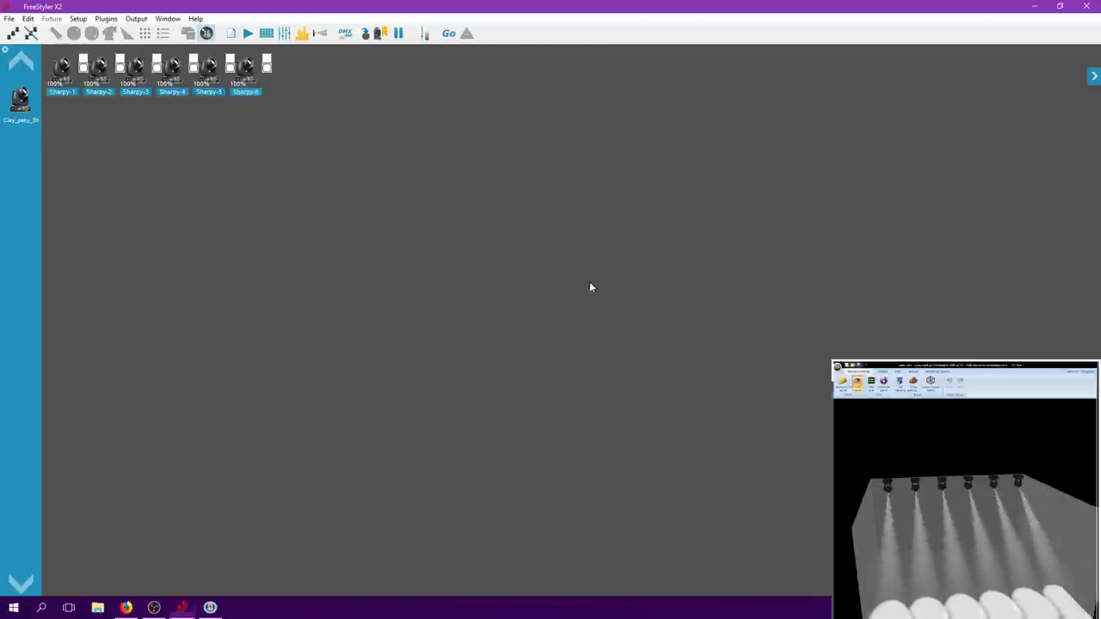
Start a new sequence, open its effects generator and choose Gobo as the channel the effect controls.
click(231, 33)
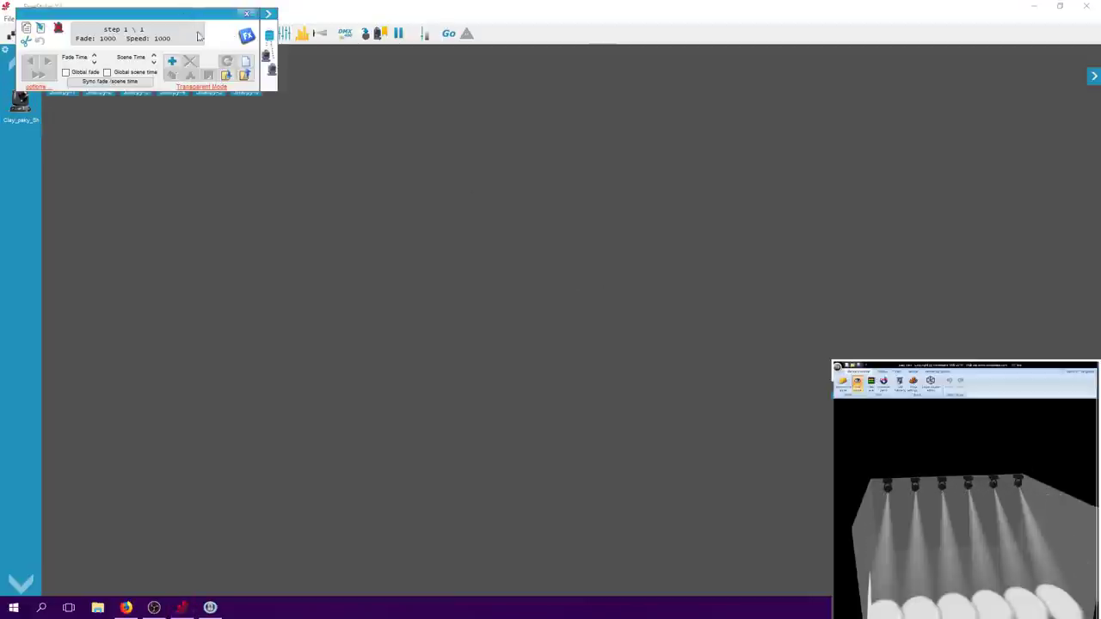
click(247, 36)
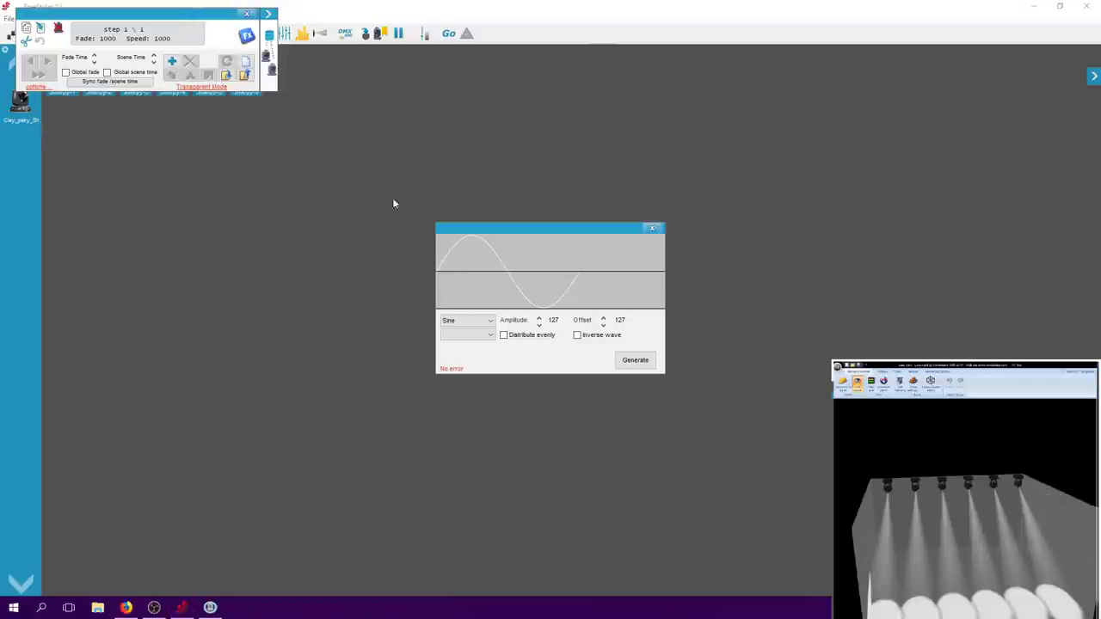
click(472, 335)
click(487, 371)
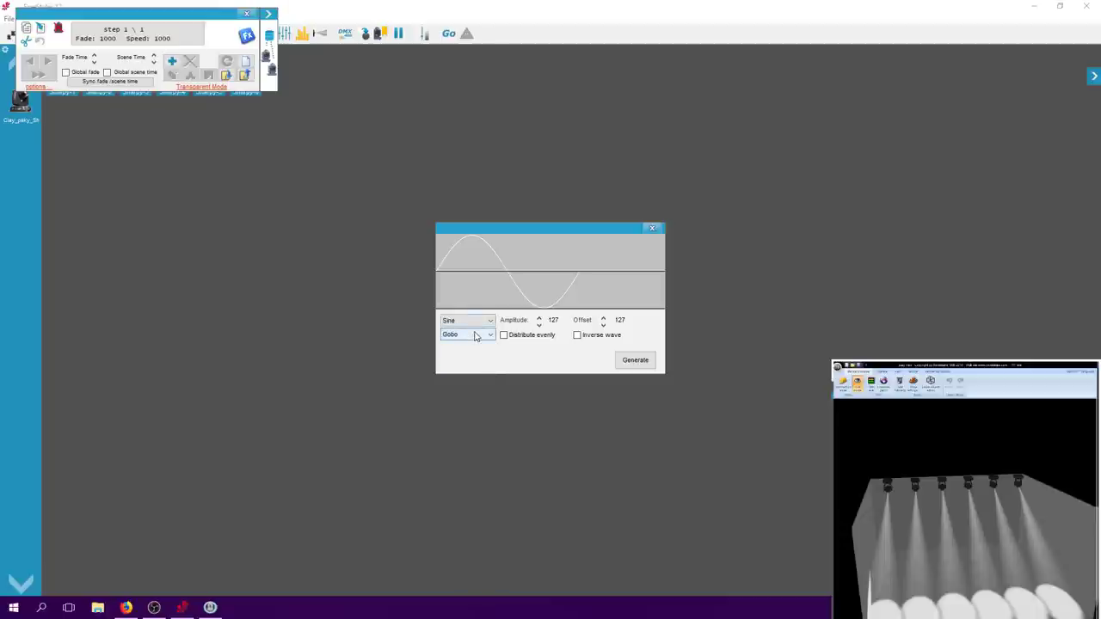
click(475, 335)
Preview the Cosine, Cascade and Special effect types for the Gobo channel and close the effects generator without generating.
click(480, 320)
click(480, 320)
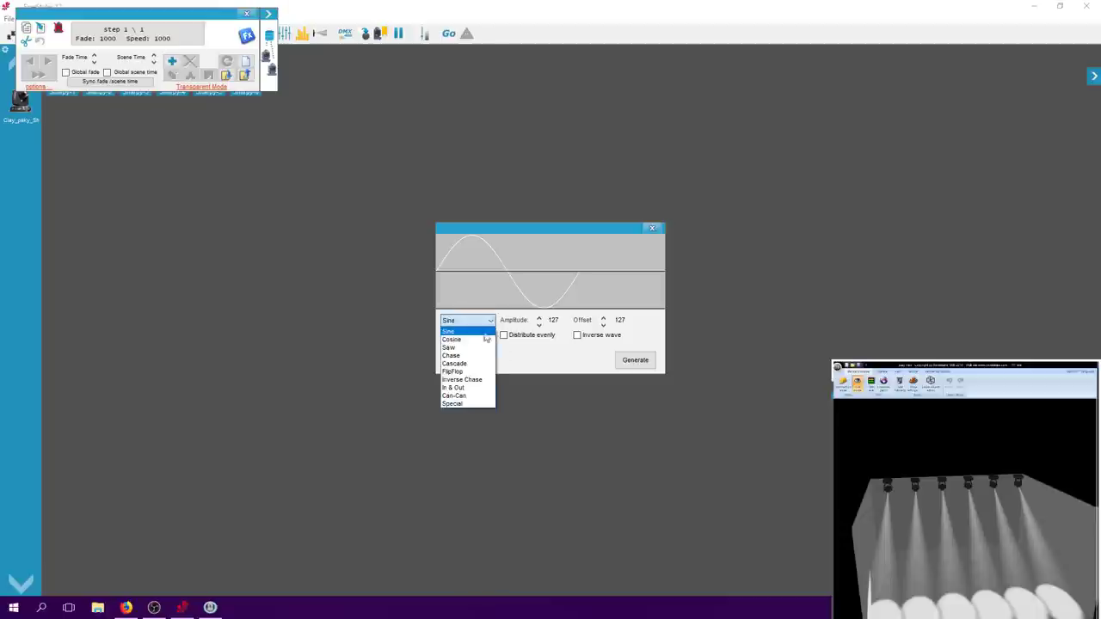
click(486, 338)
click(480, 320)
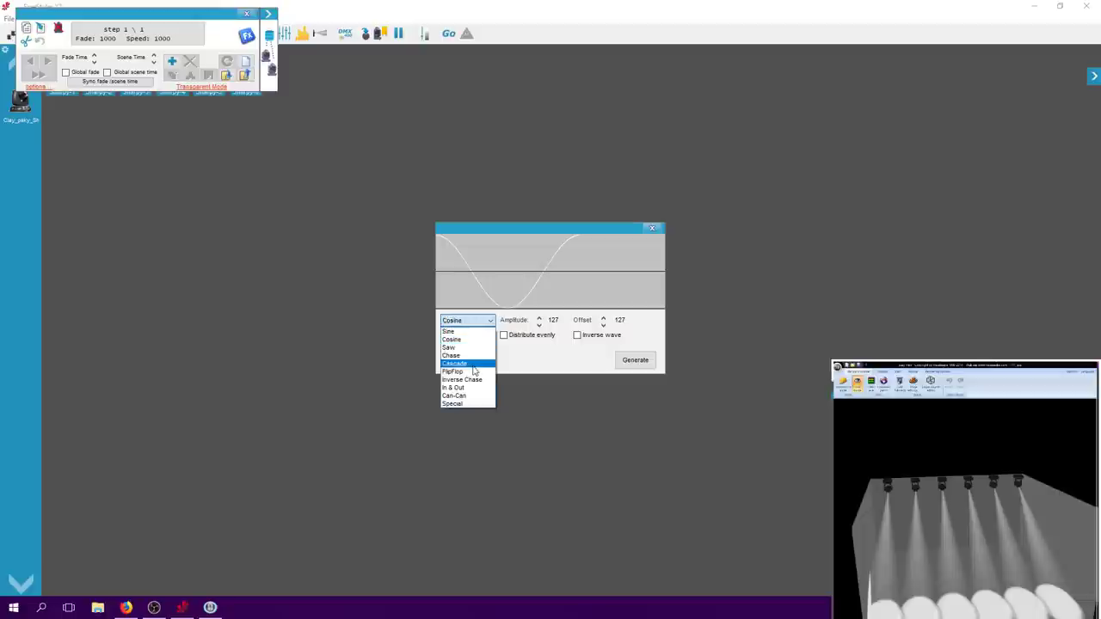
click(473, 365)
click(470, 321)
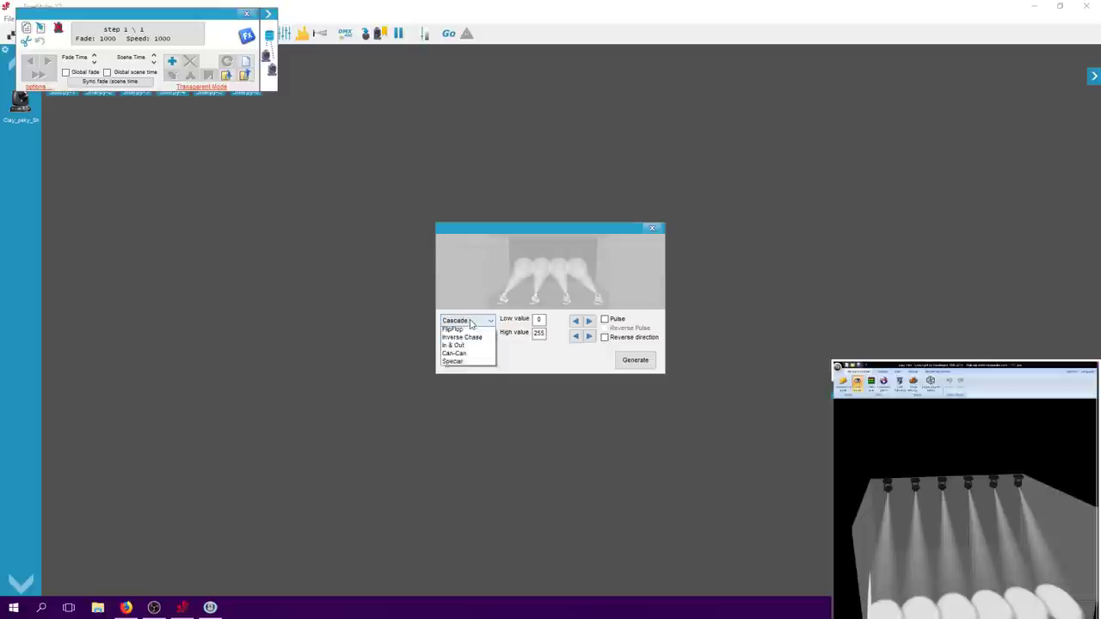
click(456, 403)
click(472, 322)
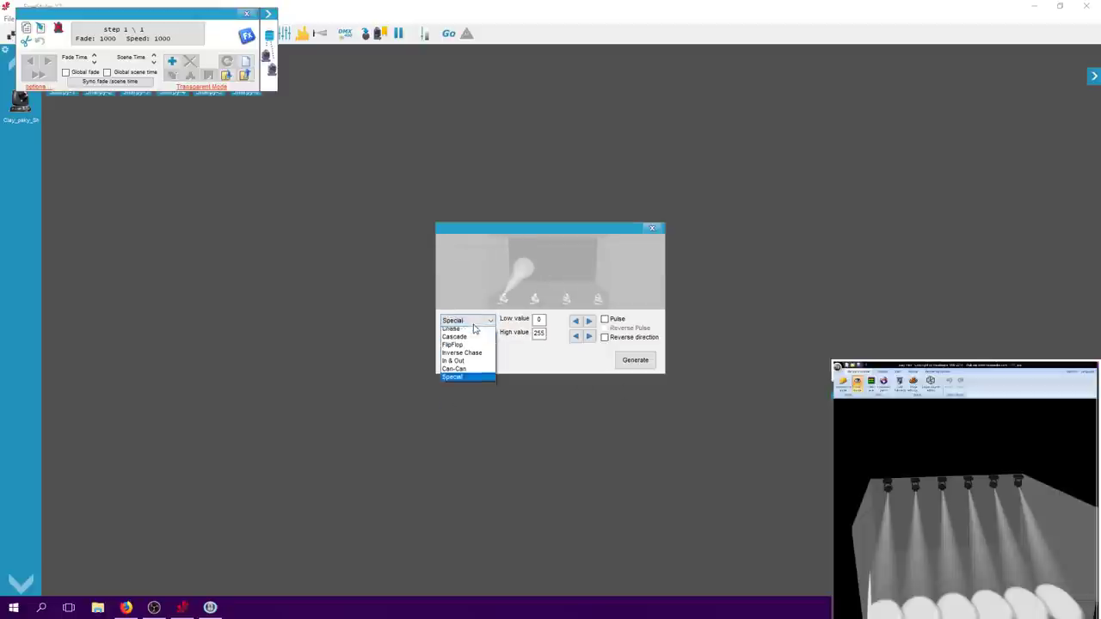
click(652, 229)
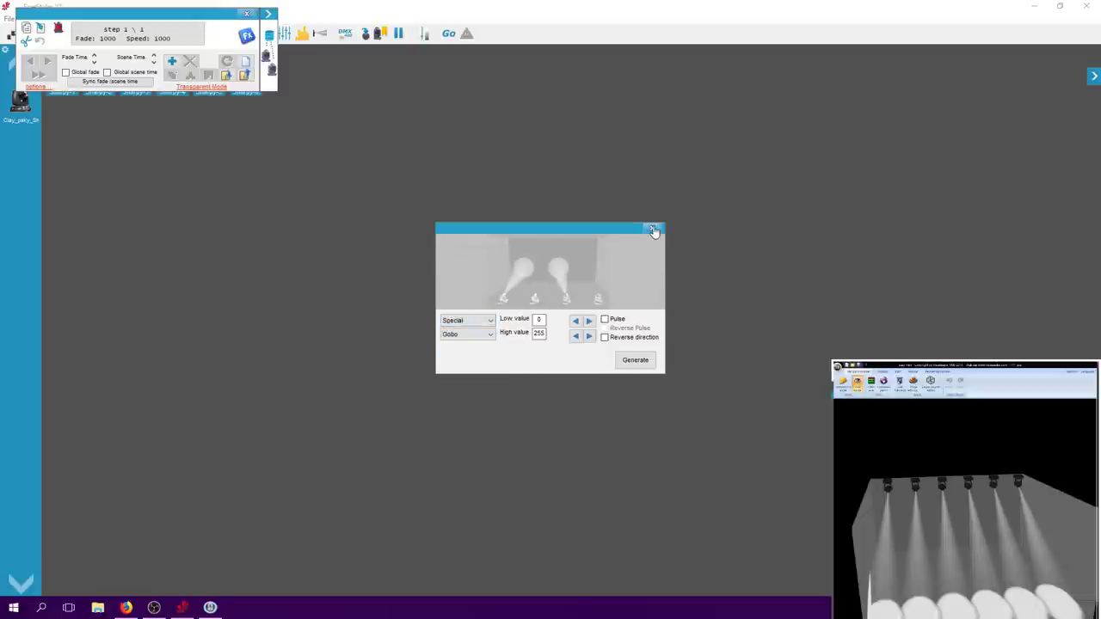
click(652, 228)
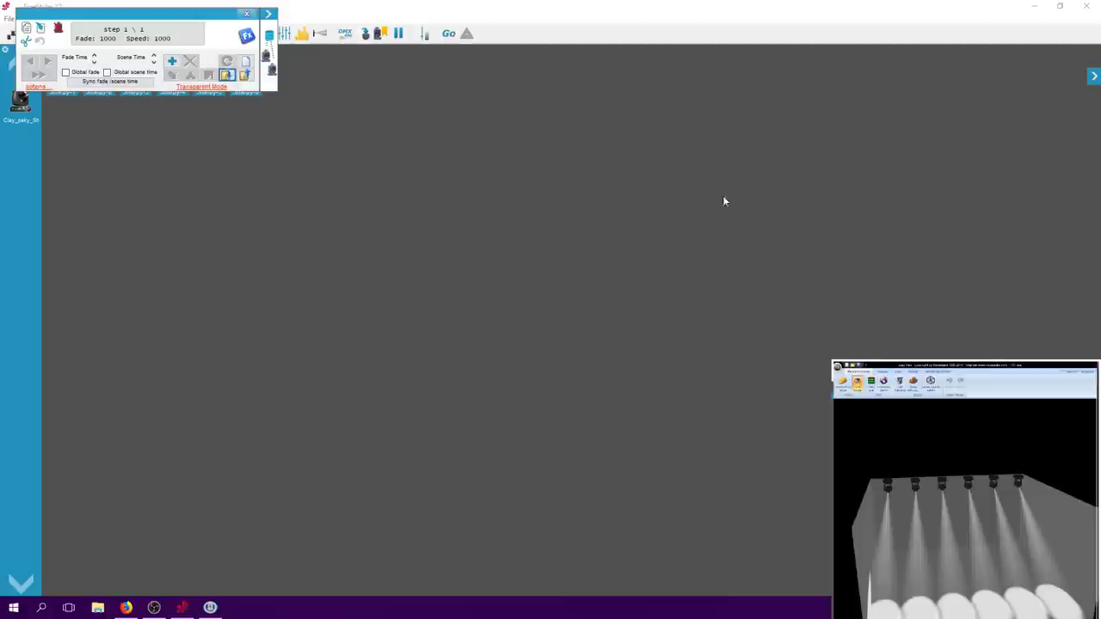
Quit FreeStyler and launch Q Light Controller Plus with a new workspace.
click(1085, 6)
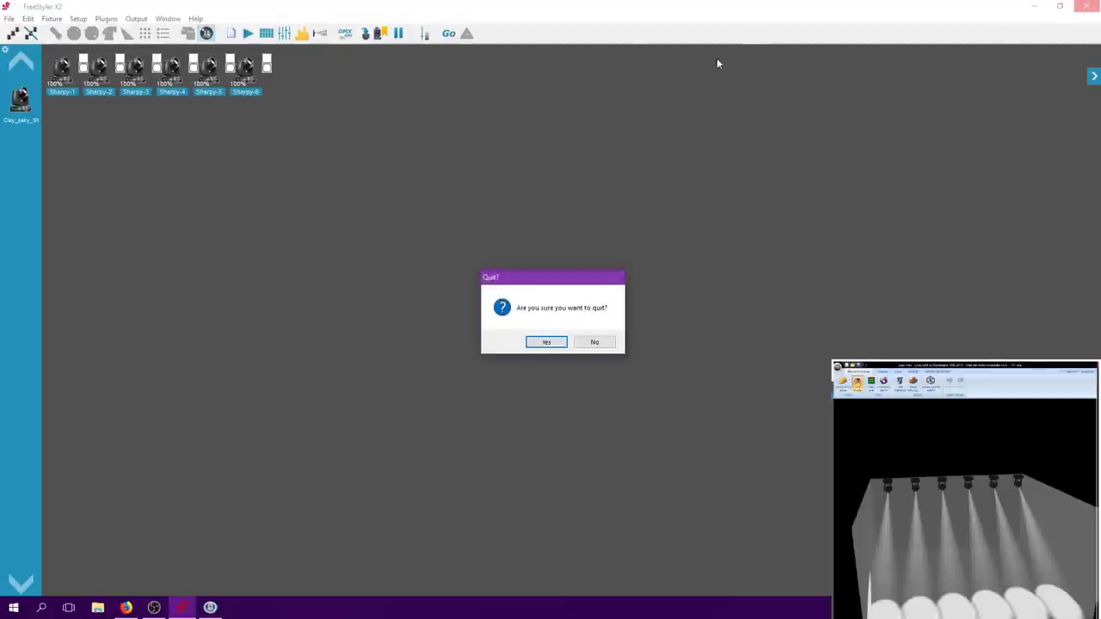
click(563, 341)
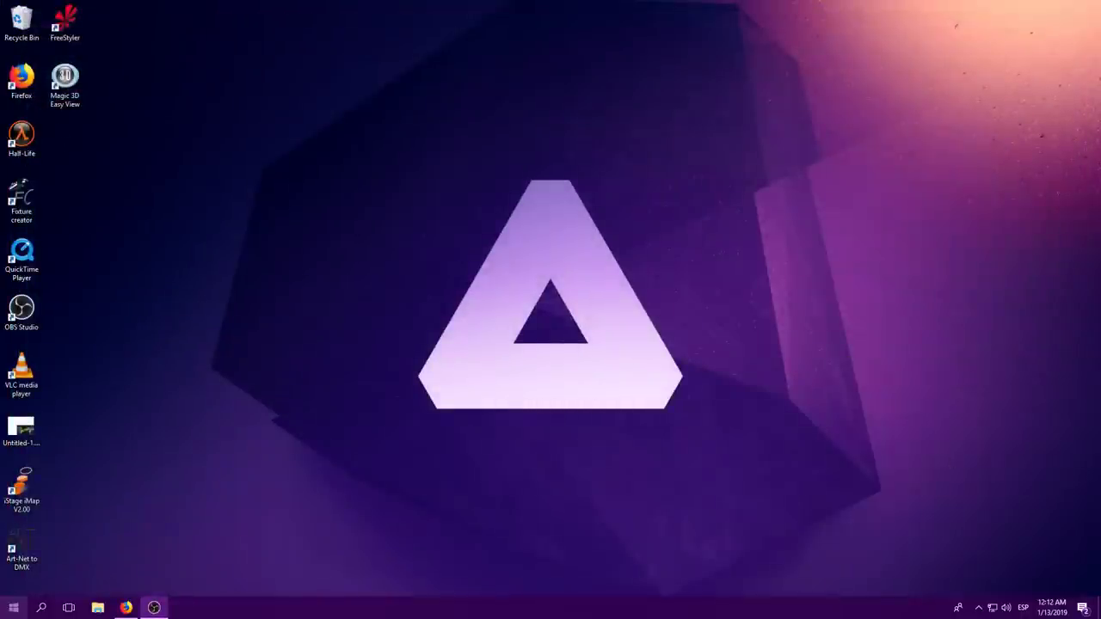
click(15, 607)
click(55, 332)
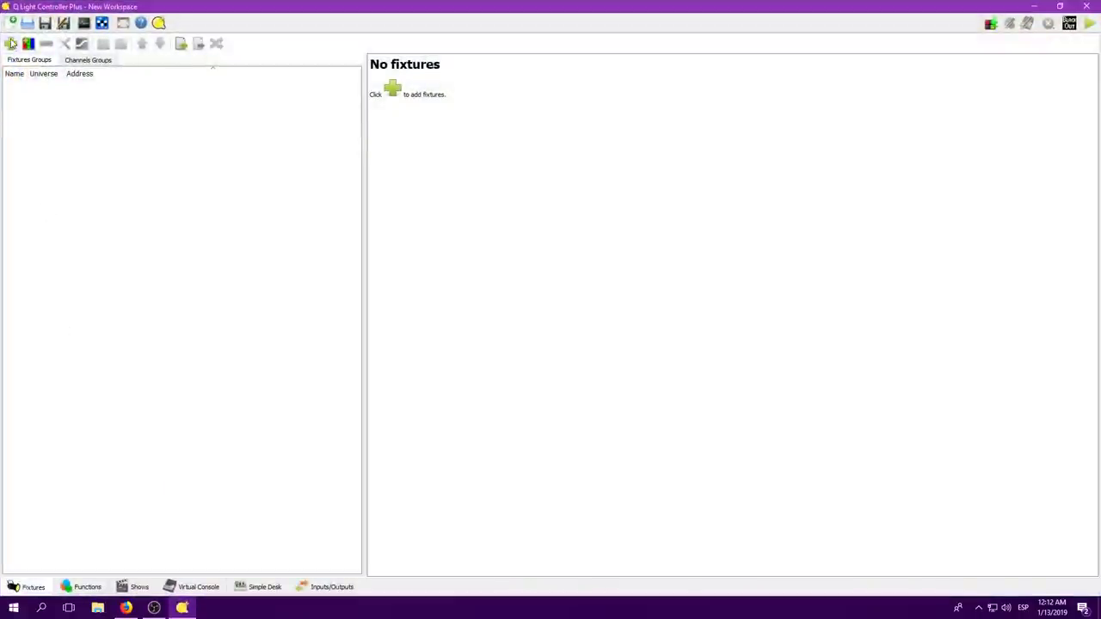
Add one Clay Paky Sharpy in Standard mode to Universe 1 at address 6.
click(10, 43)
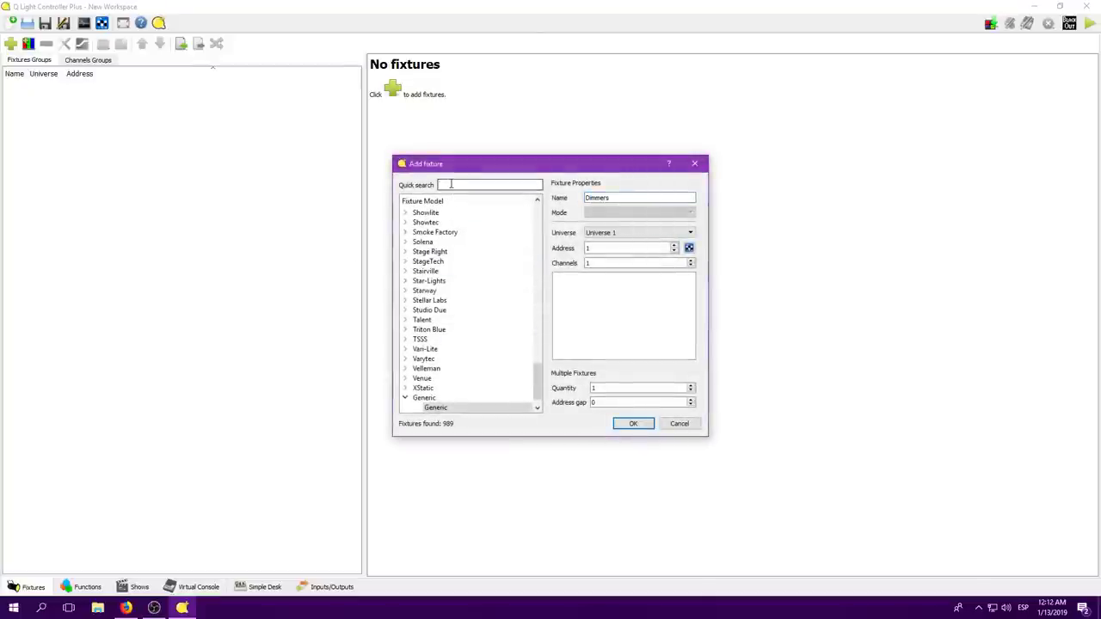
text(shar)
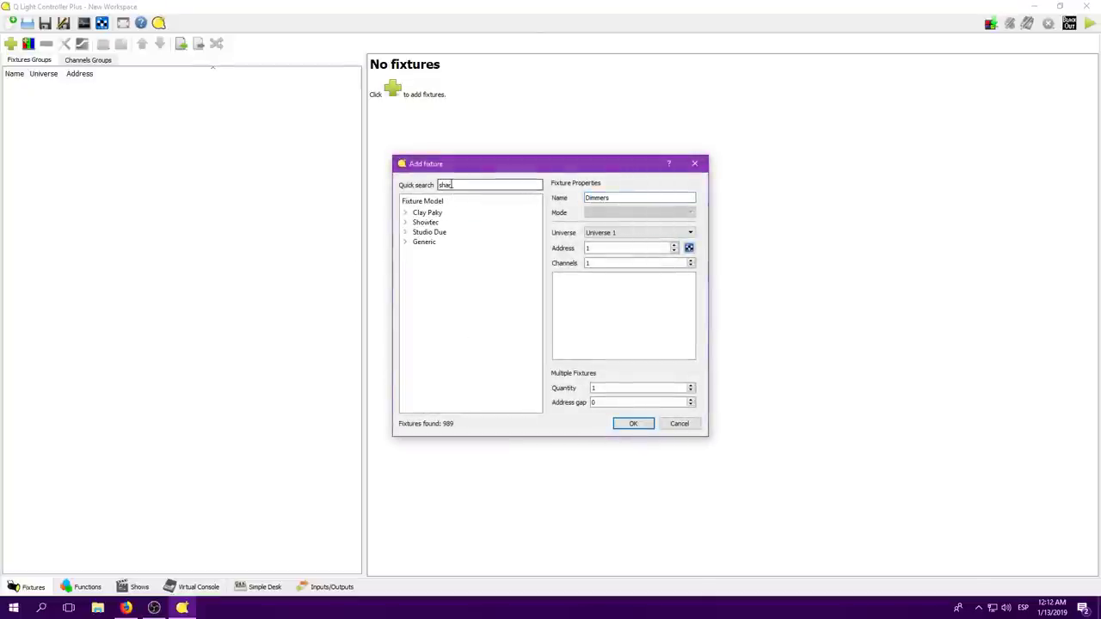
click(405, 213)
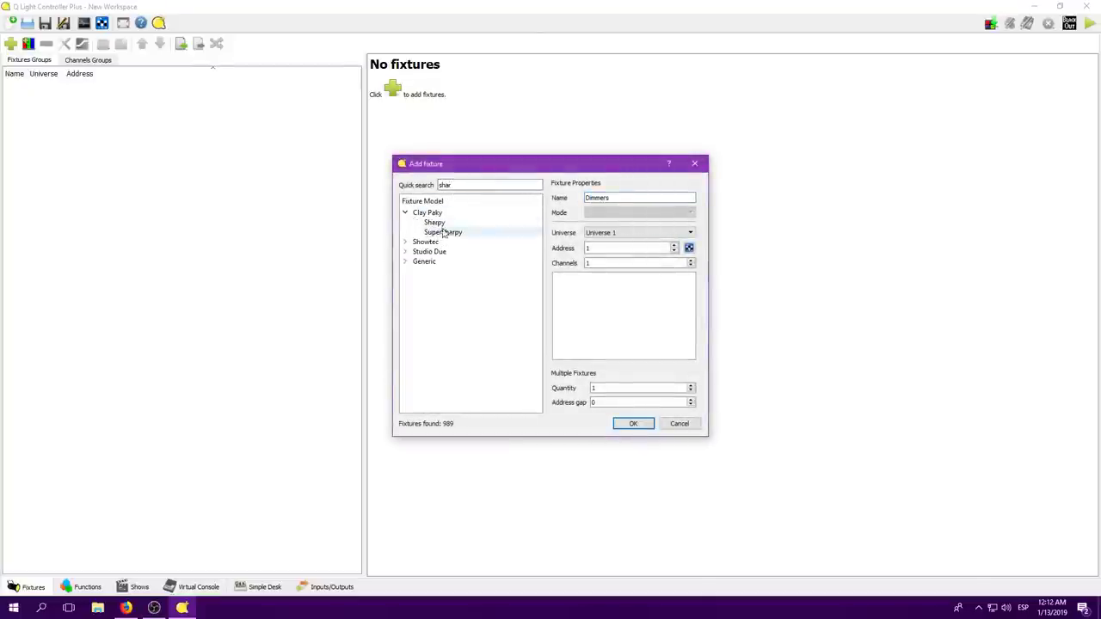
click(434, 222)
click(675, 245)
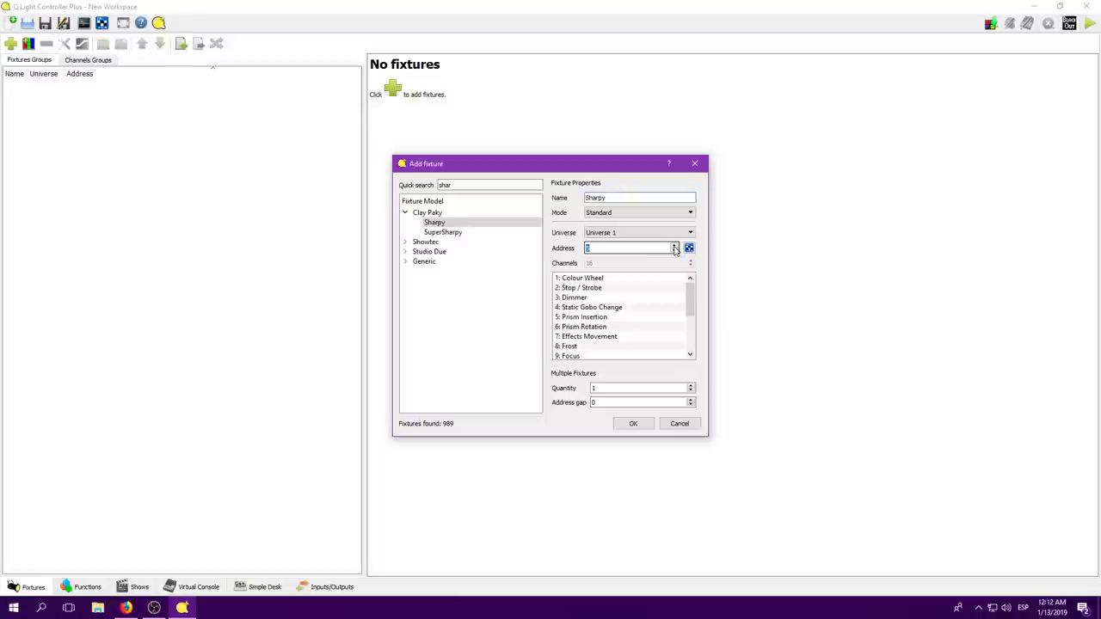
text(6)
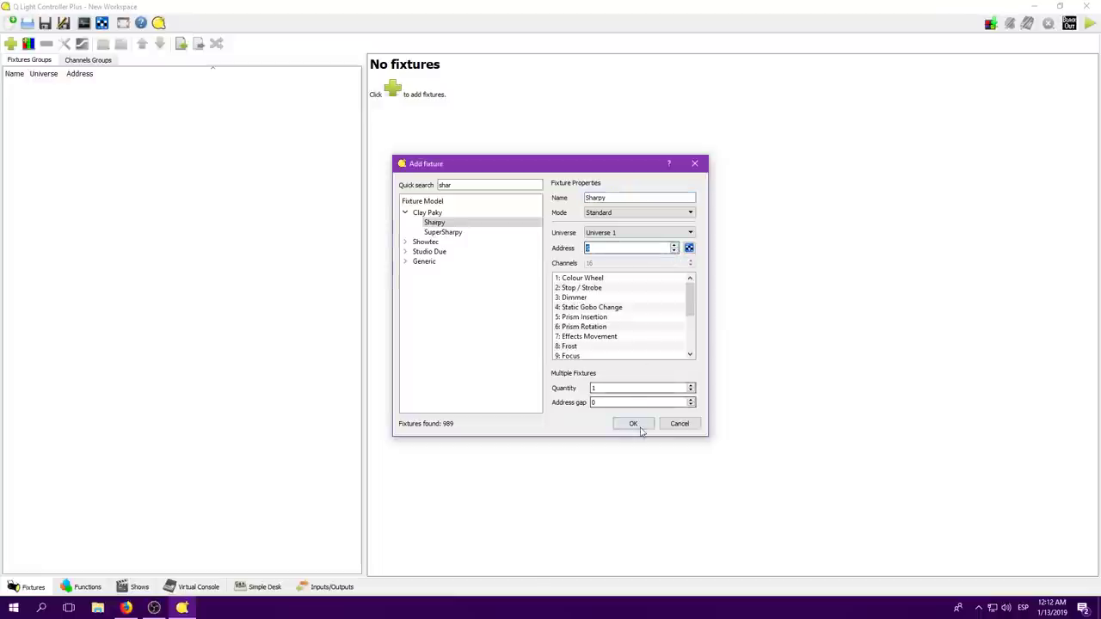
click(633, 423)
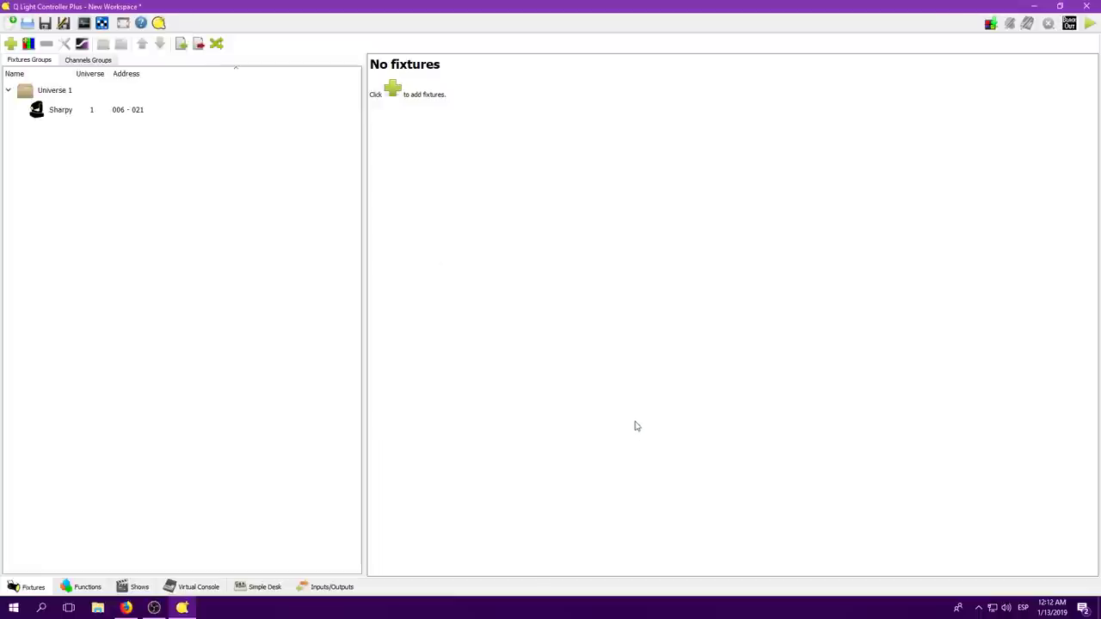
Delete the single Sharpy fixture from Universe 1.
click(78, 109)
key(Delete)
click(556, 315)
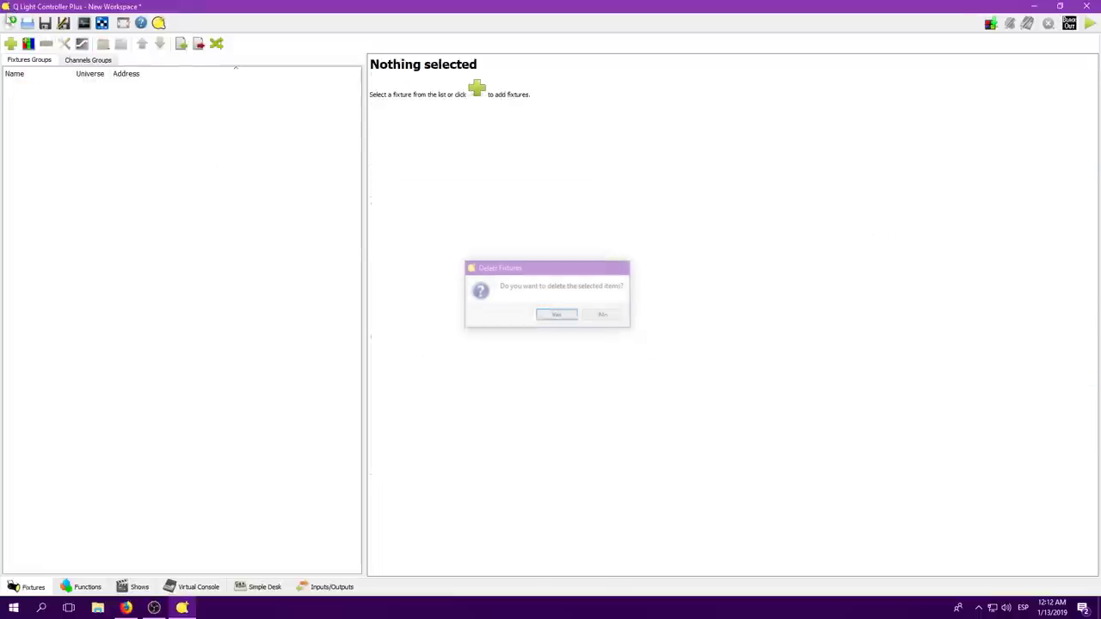
Add six Clay Paky Sharpy fixtures in Standard mode to Universe 1, starting at address 1.
click(10, 43)
click(463, 186)
text(s)
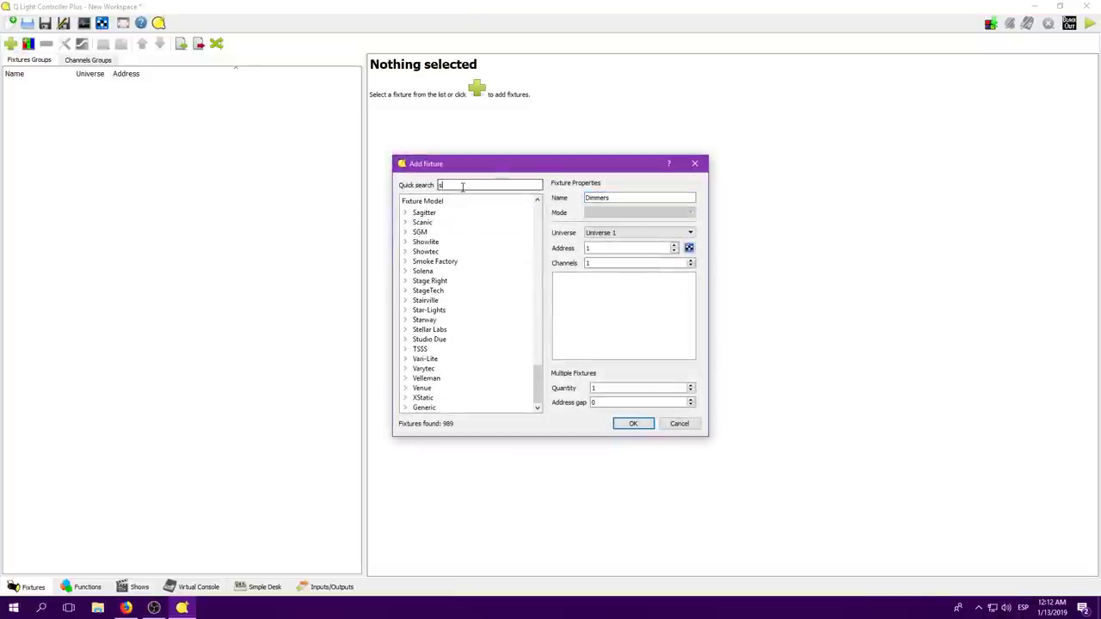
text(ha)
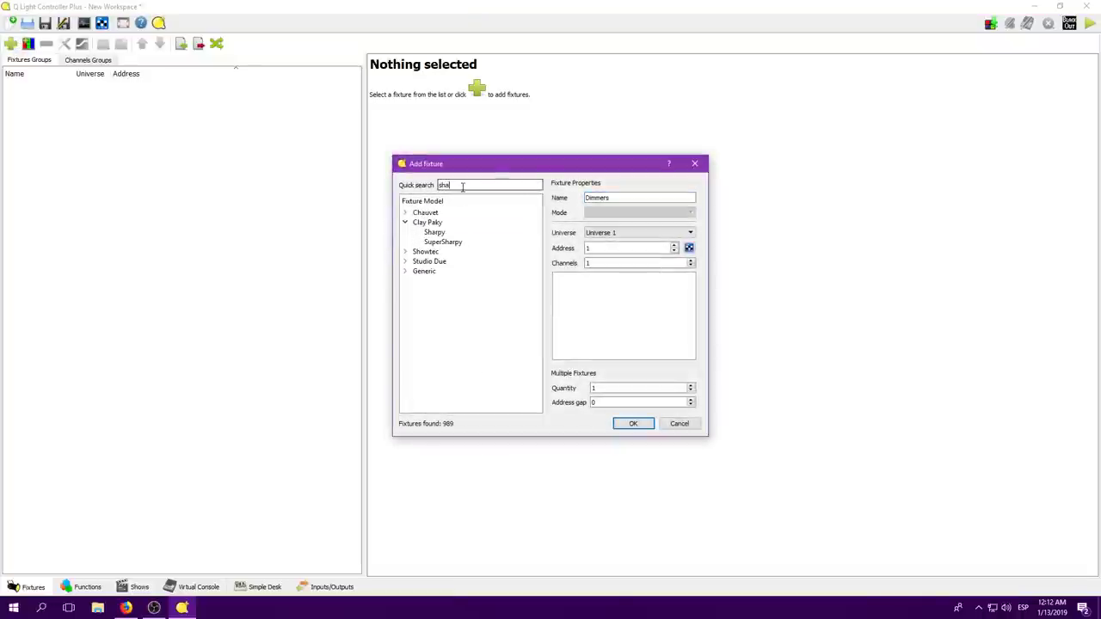
click(475, 243)
click(476, 234)
double_click(607, 386)
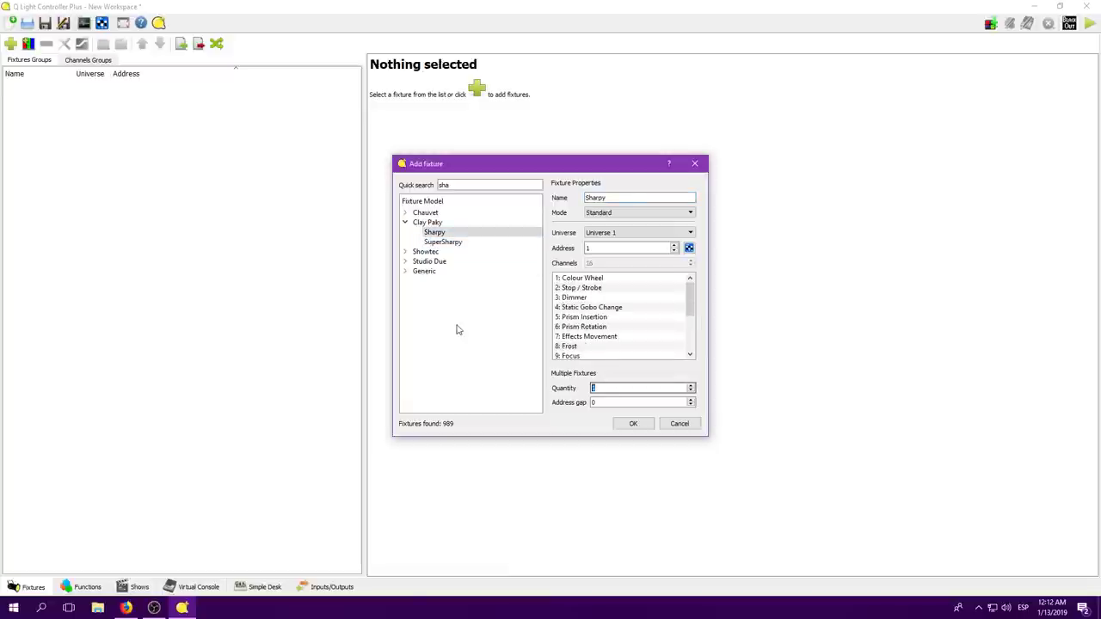
text(6)
click(633, 423)
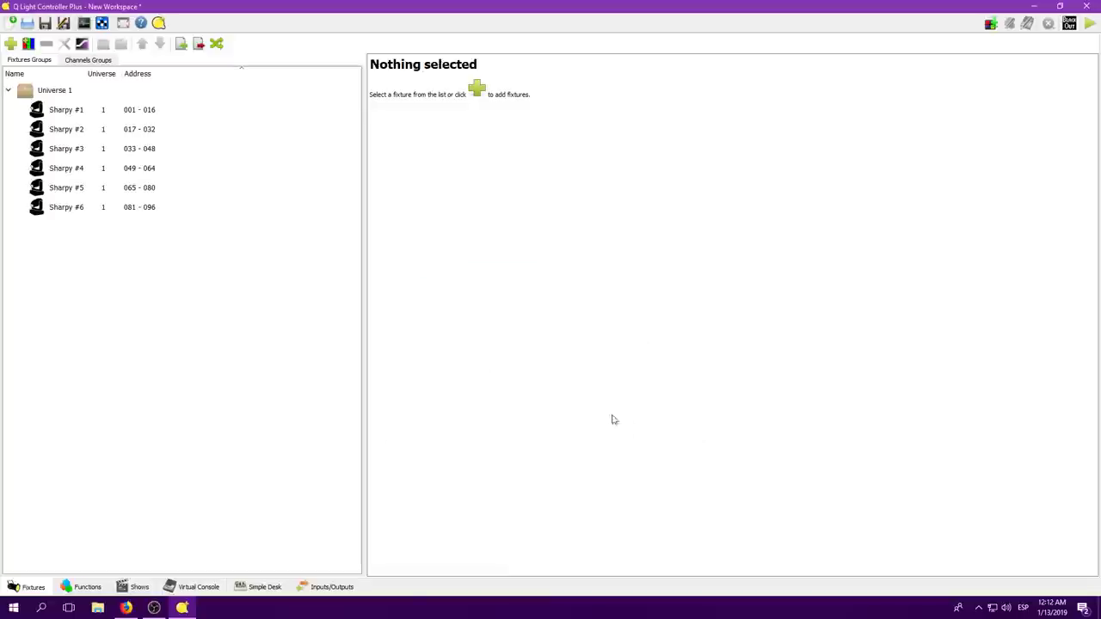
Look over the fixture properties of Sharpy #1 and close them without changes.
click(87, 586)
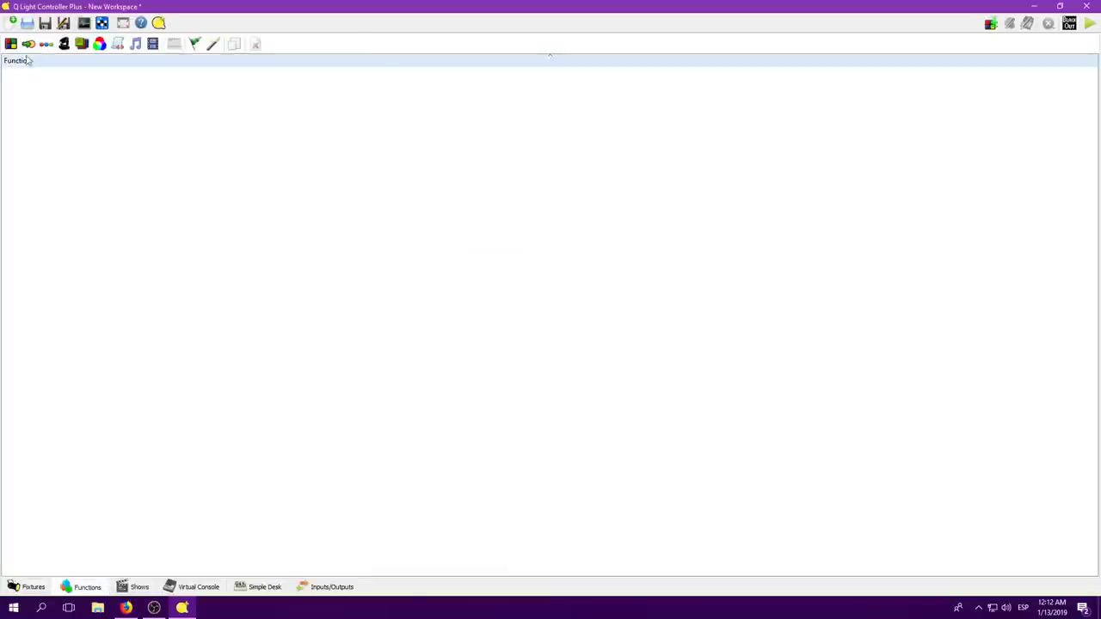
click(39, 587)
click(75, 111)
double_click(76, 111)
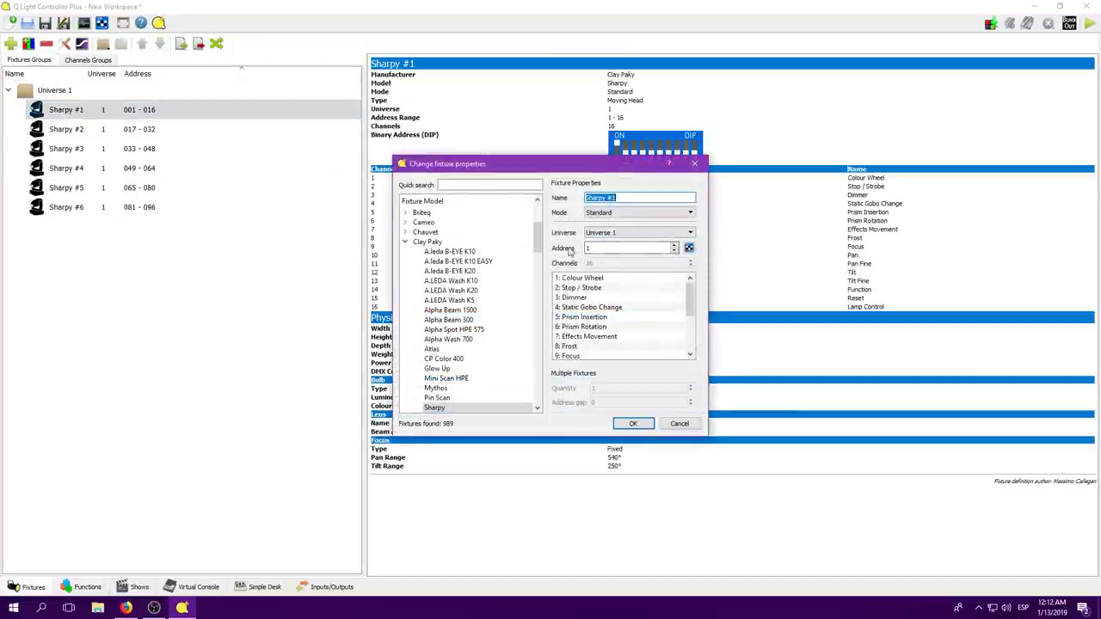
click(694, 163)
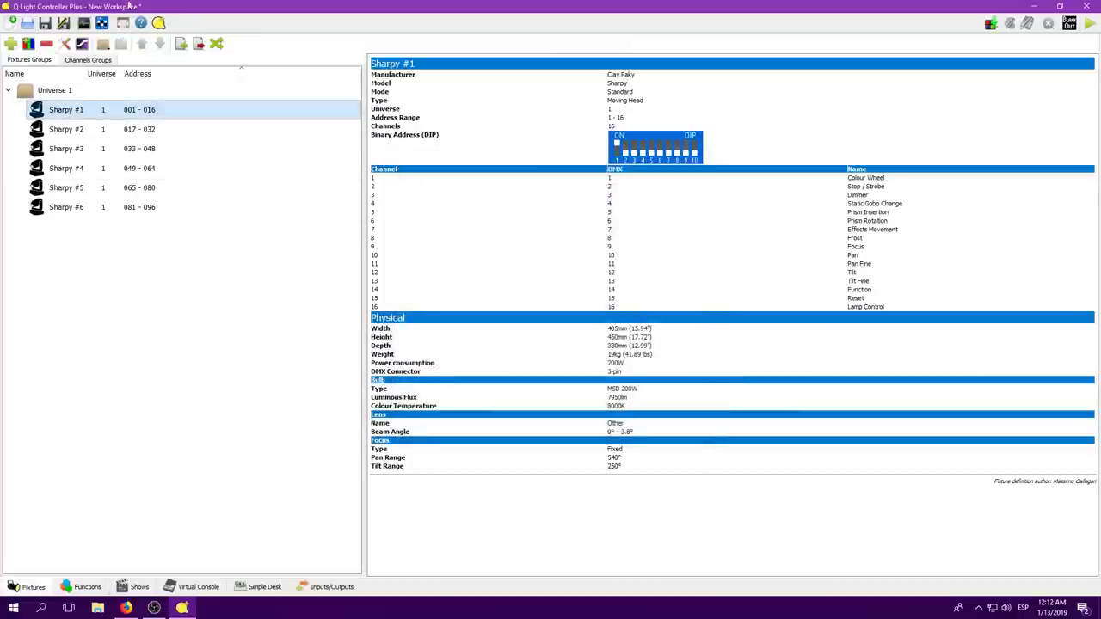
In the channel properties, apply changes to fixtures of the same type and set the Stop / Strobe modifier to Always Full.
click(90, 45)
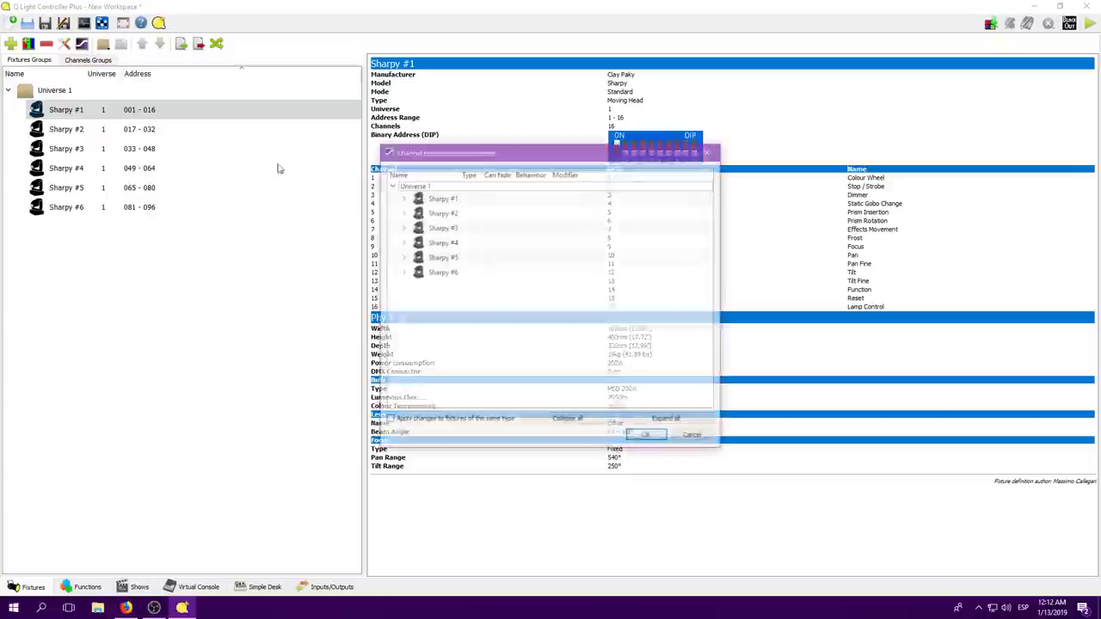
click(452, 421)
click(401, 197)
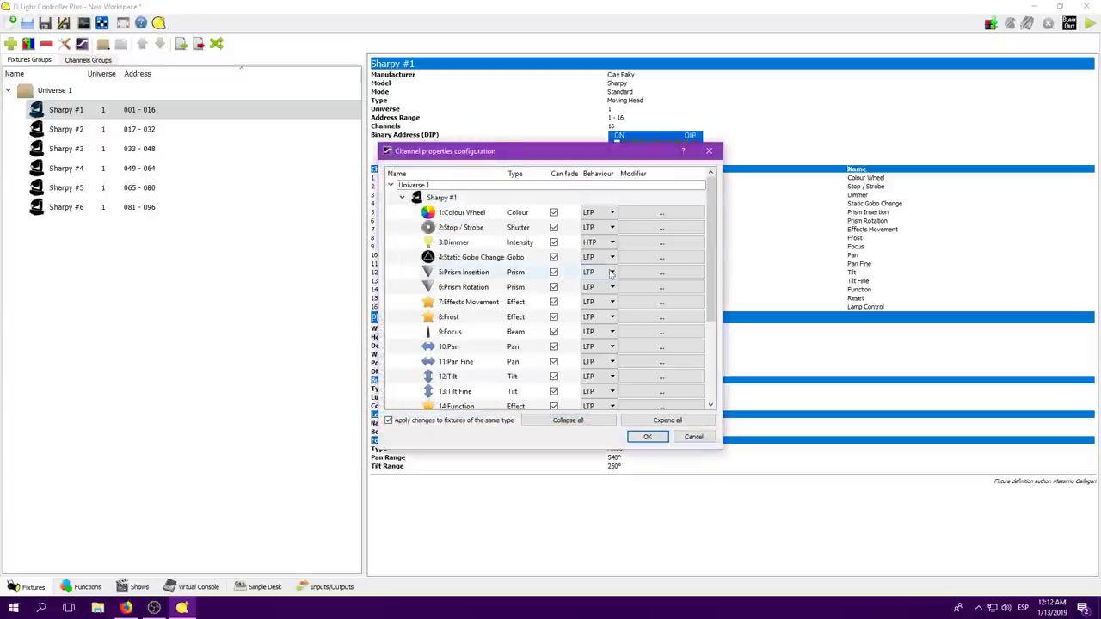
click(645, 228)
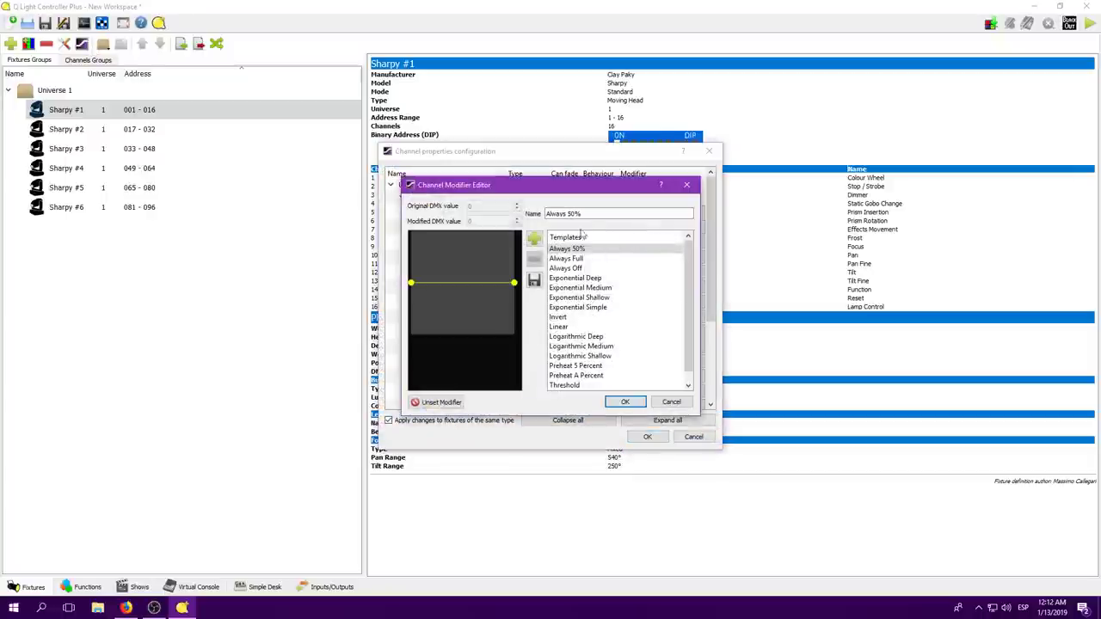
click(575, 259)
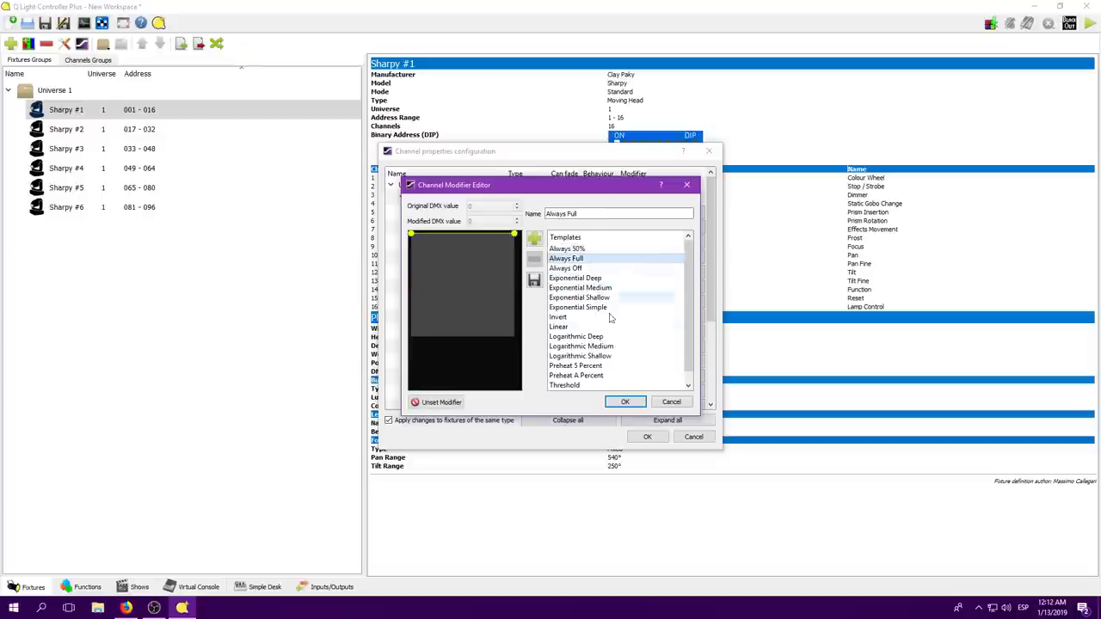
click(625, 402)
Set the Dimmer channel's modifier to Always Full and accept the channel properties configuration.
click(646, 241)
click(567, 249)
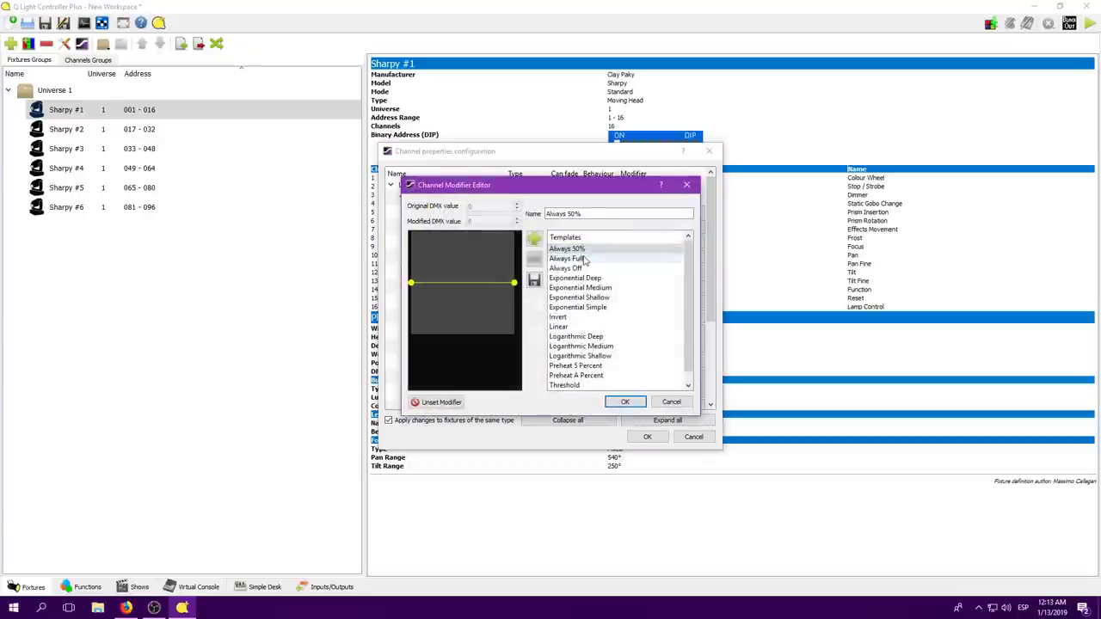
click(574, 258)
click(625, 402)
click(647, 436)
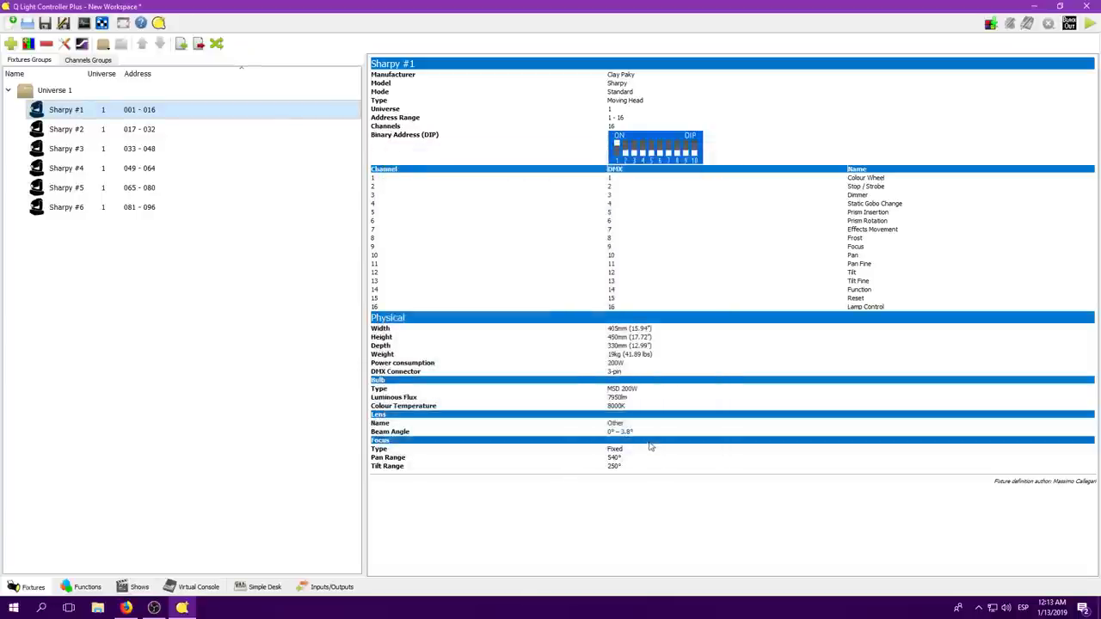
Show the workspace's functions list, and switch to the Easy View visualizer to put it in User mode.
click(95, 587)
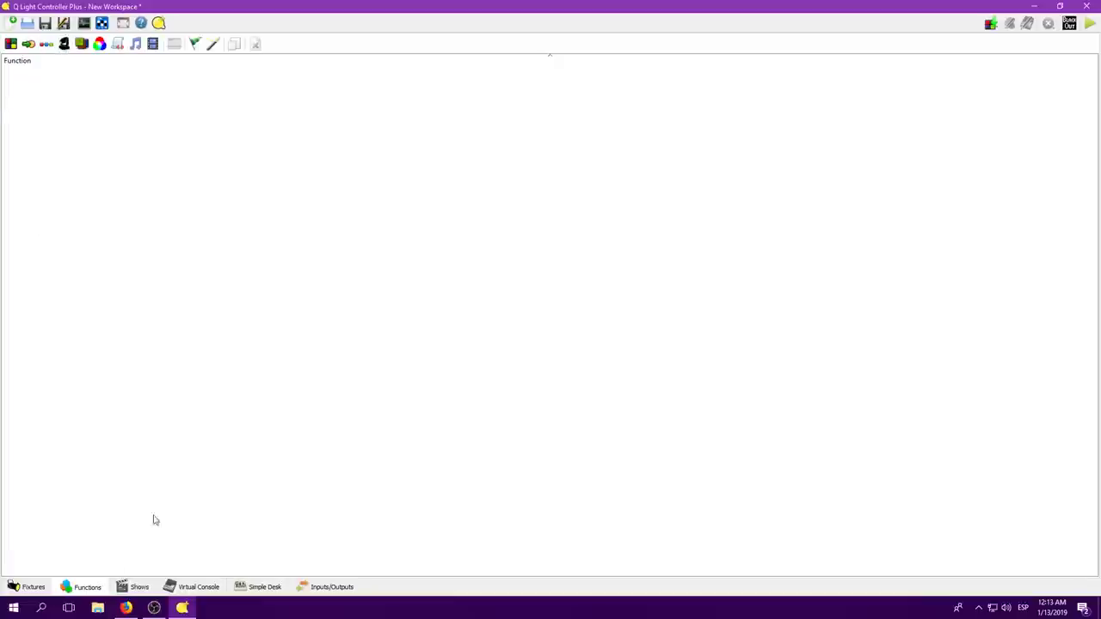
click(182, 608)
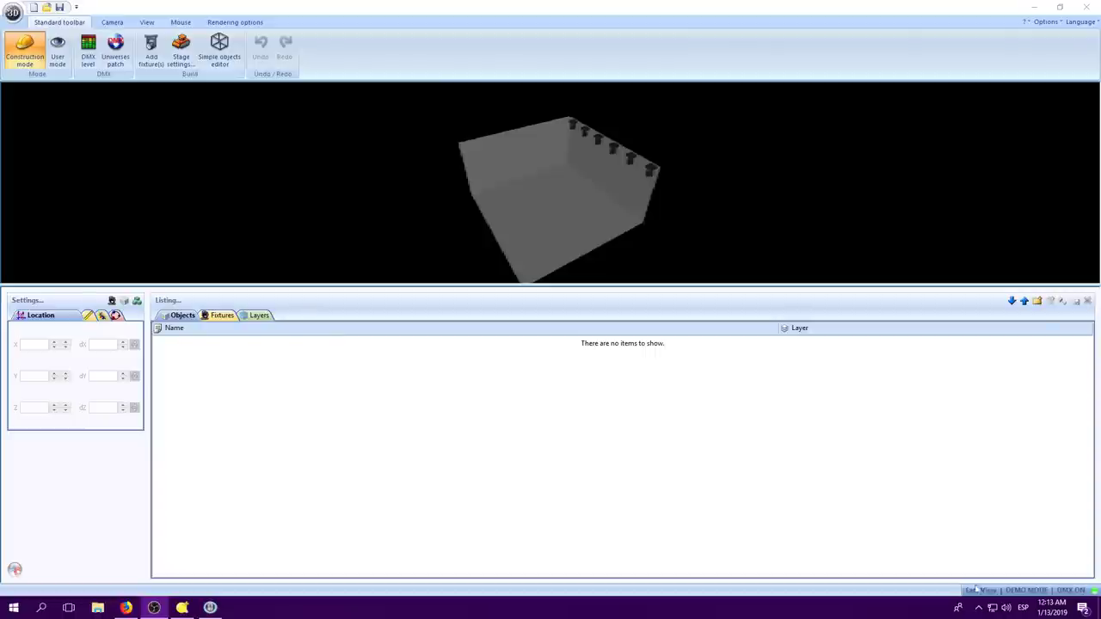
click(57, 50)
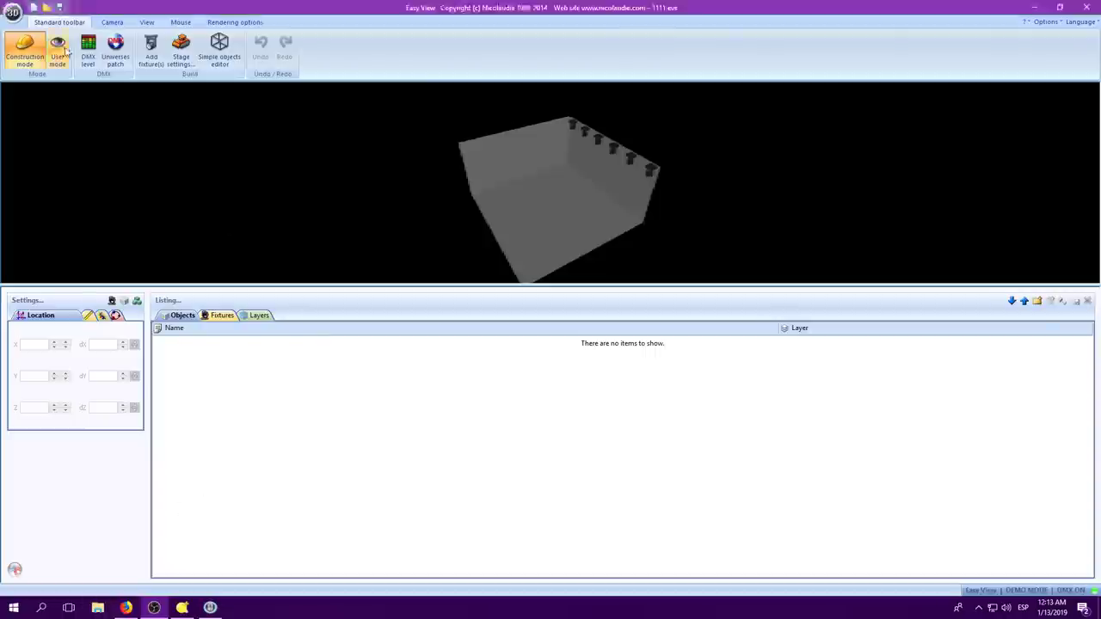
Switch back to Q Light Controller Plus, restore its window to a smaller size and move it up over the visualizer.
click(195, 609)
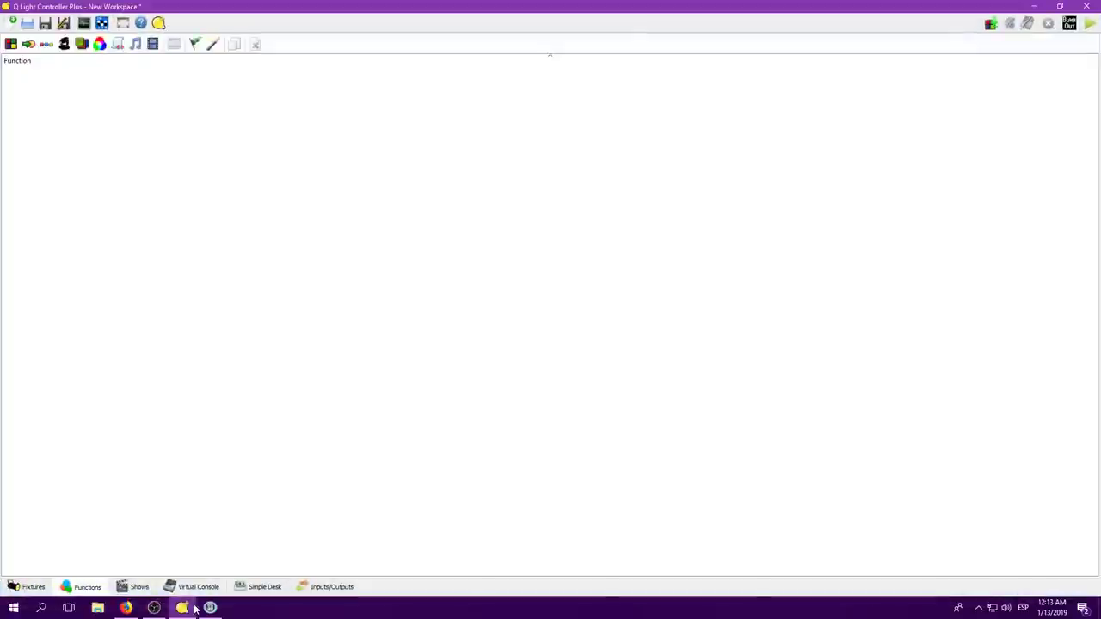
double_click(333, 5)
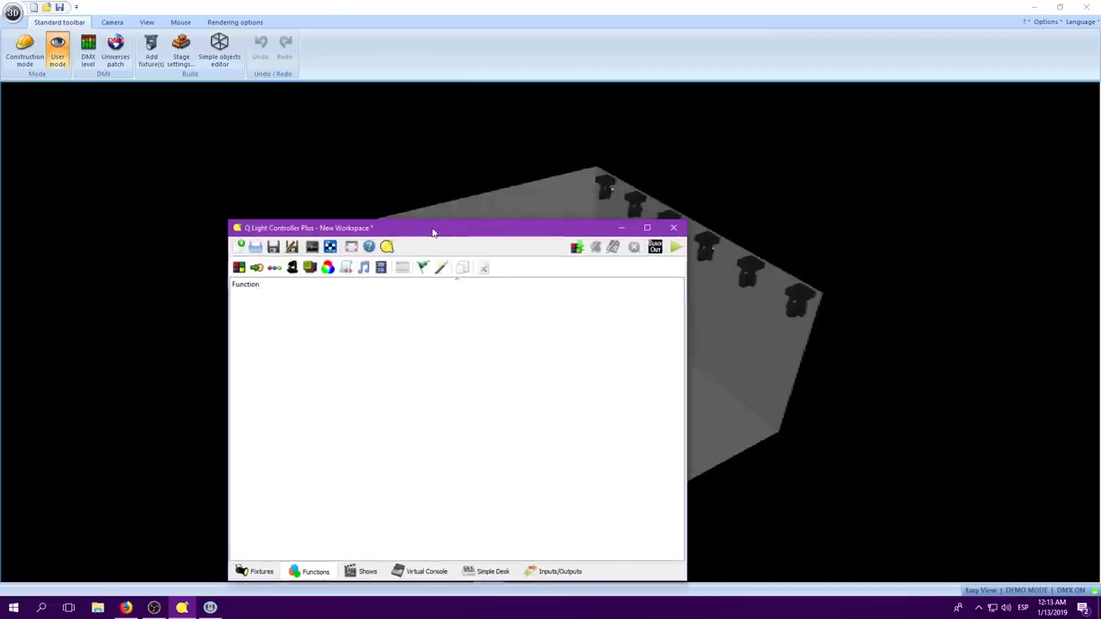
drag(434, 231, 446, 127)
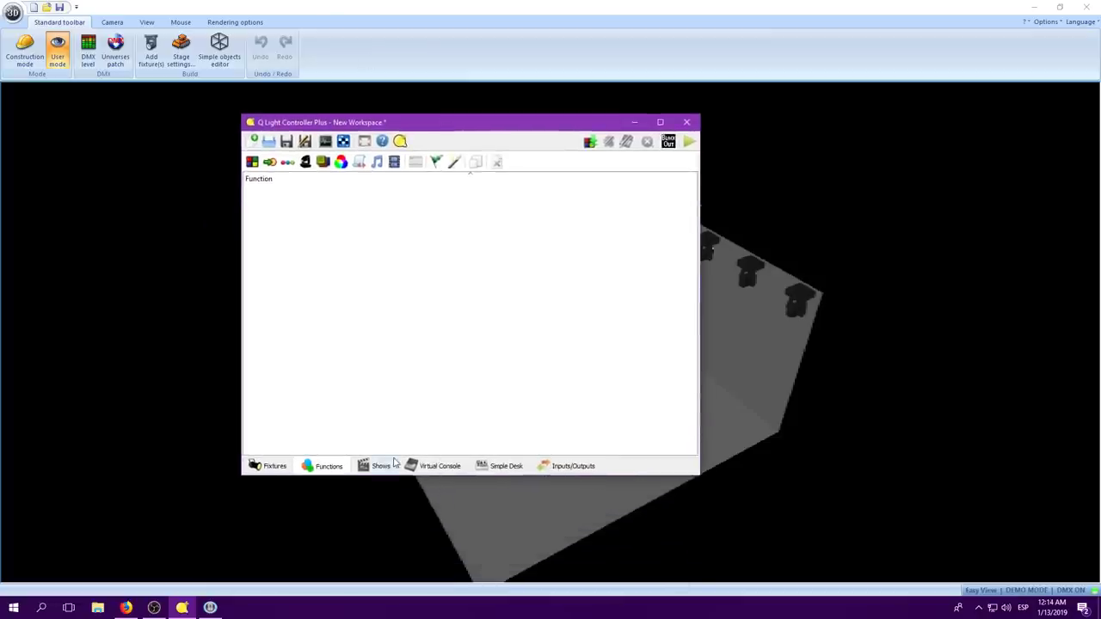
Create a scene named Pos1 and add all six fixtures, Sharpy #1 to Sharpy #6, to it.
click(376, 465)
click(325, 465)
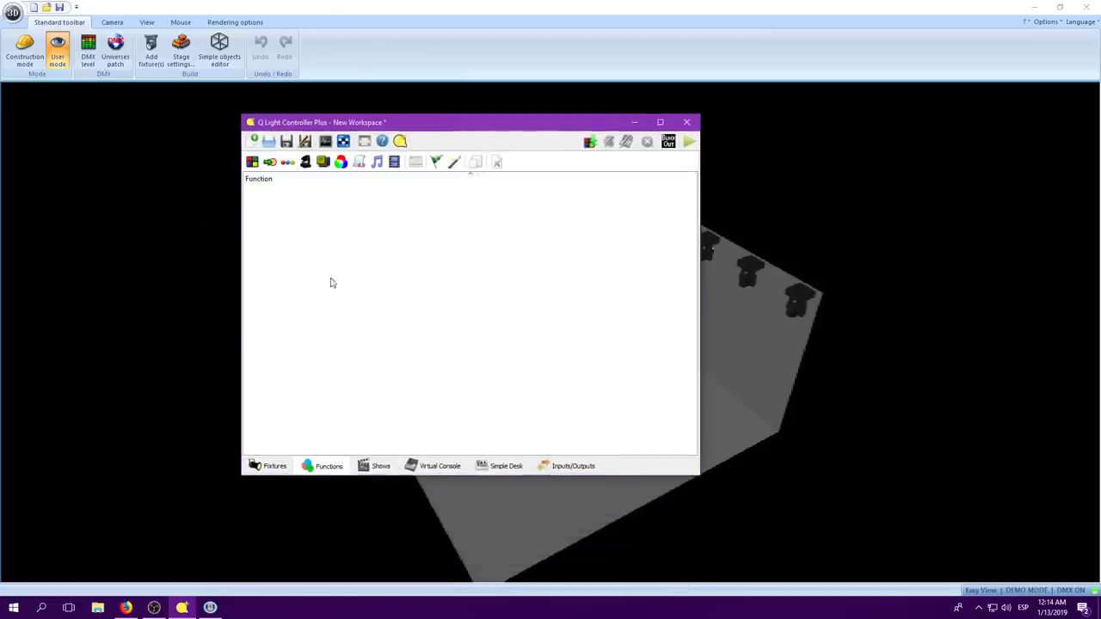
click(252, 162)
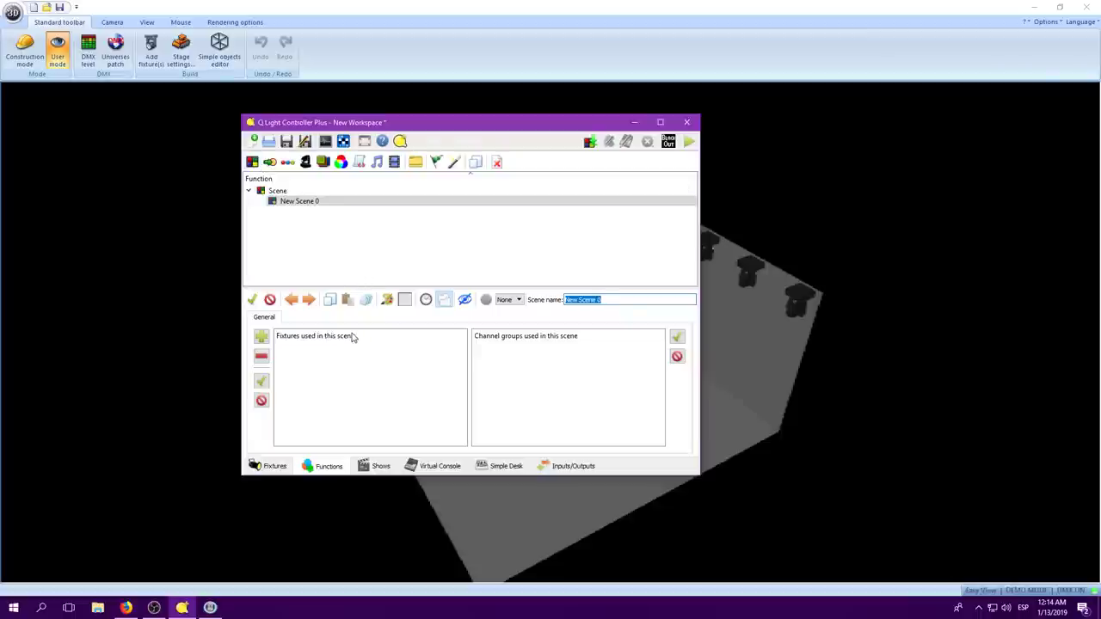
text(Pos1)
click(262, 338)
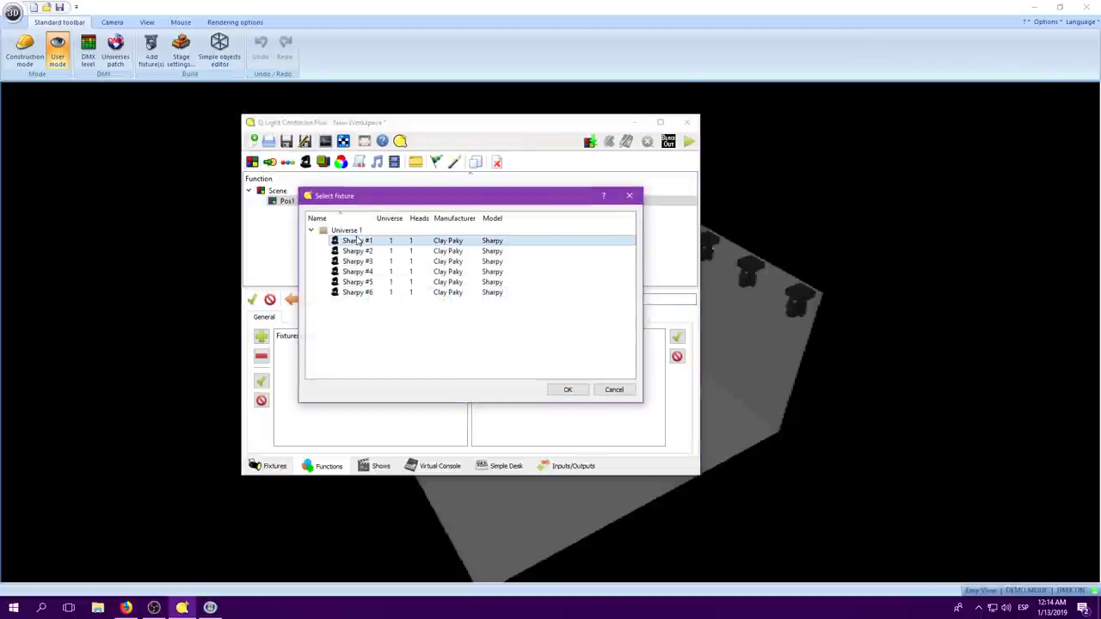
shift+click(365, 293)
click(567, 389)
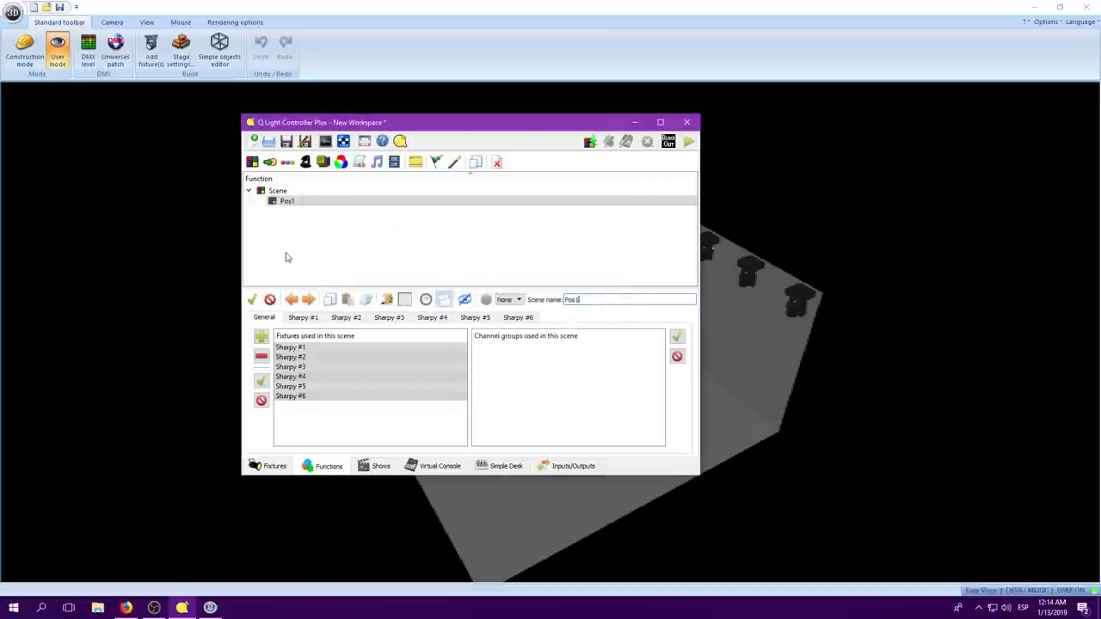
Aim Sharpy #1 in Pos1 at about pan 127, tilt 60 with the Position Tool, copy it to all fixtures, and uncover the visualizer's beams.
click(301, 317)
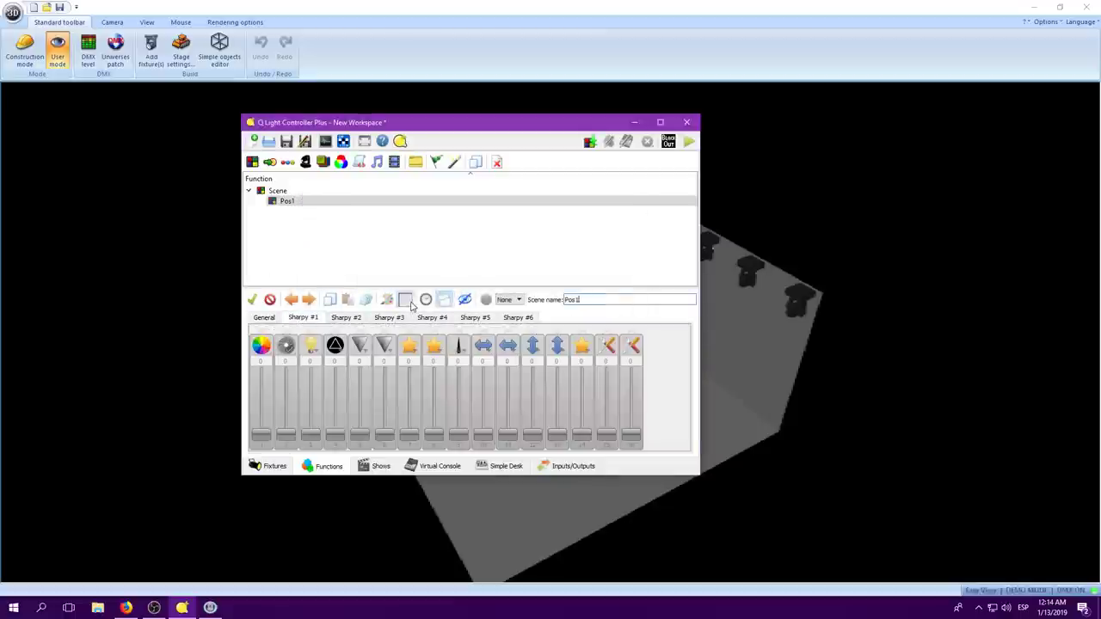
click(404, 298)
drag(552, 293, 551, 267)
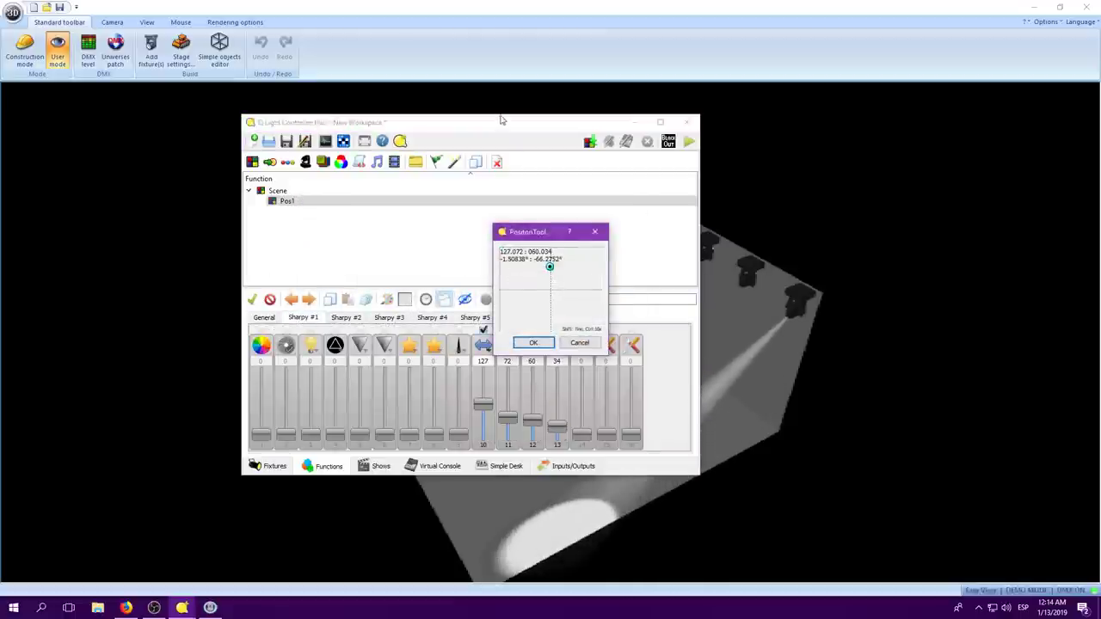
click(533, 342)
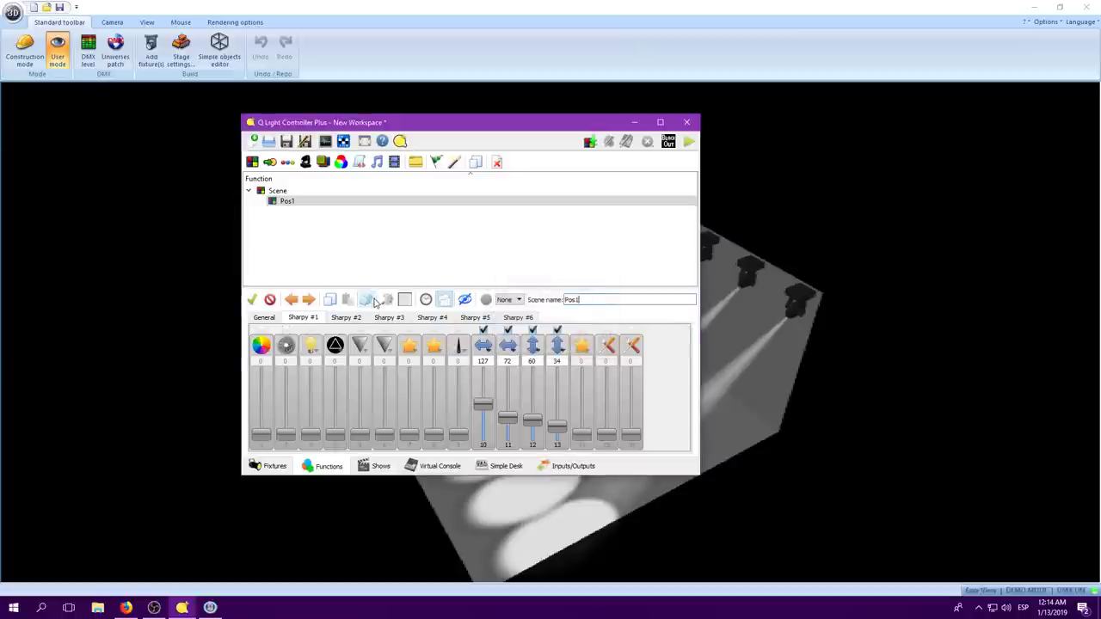
drag(447, 128, 277, 107)
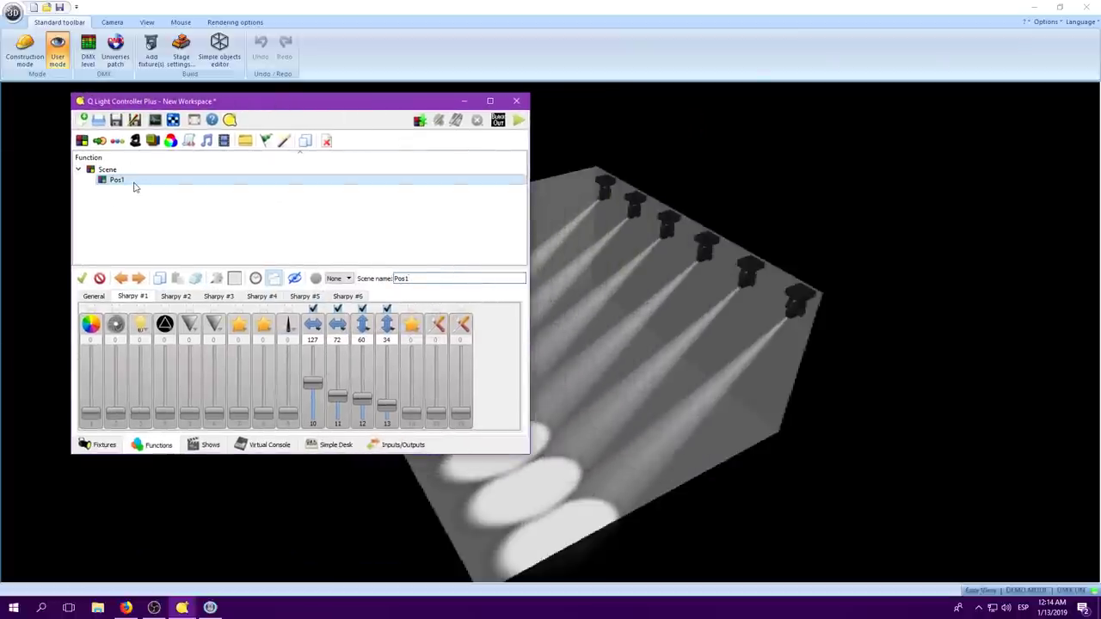
Duplicate the Pos1 scene and rename the copy as Pos2.
key(ctrl+c)
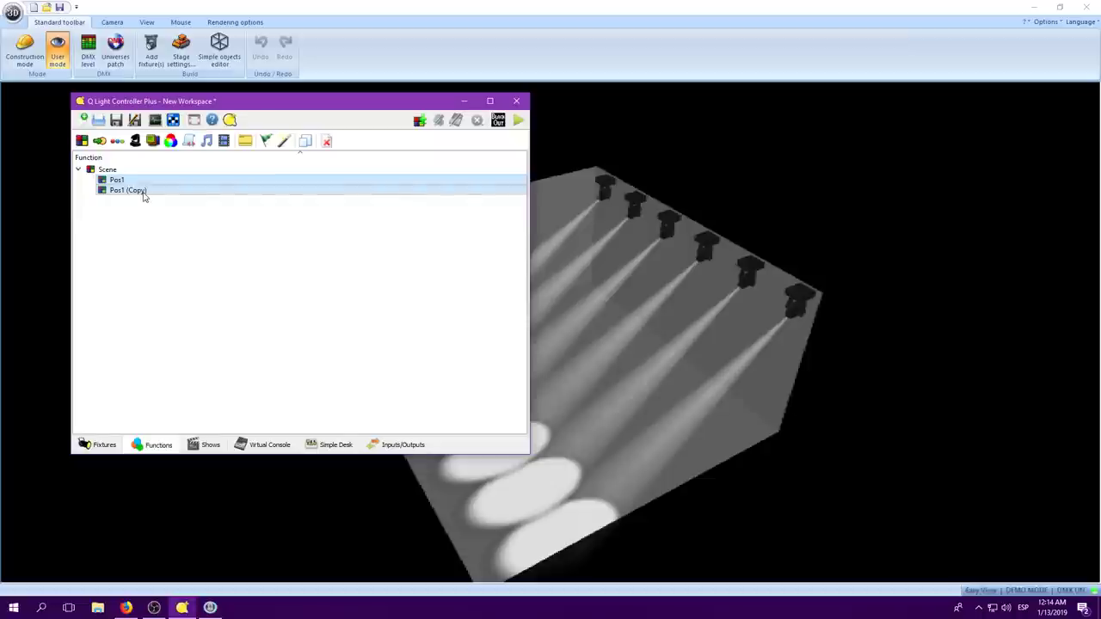
click(142, 191)
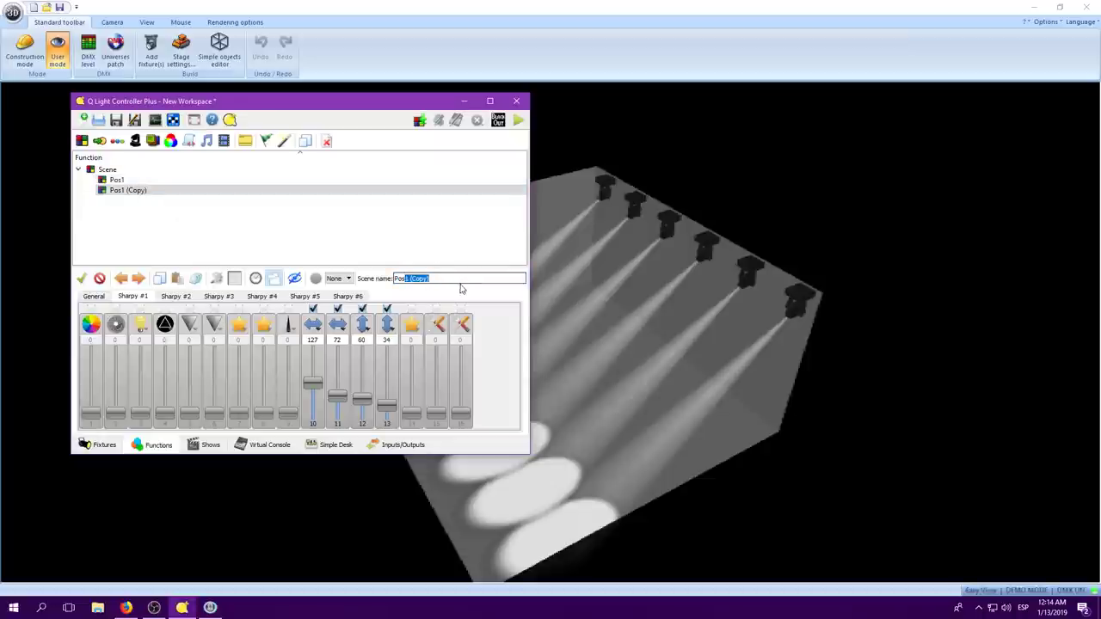
text(Pos2)
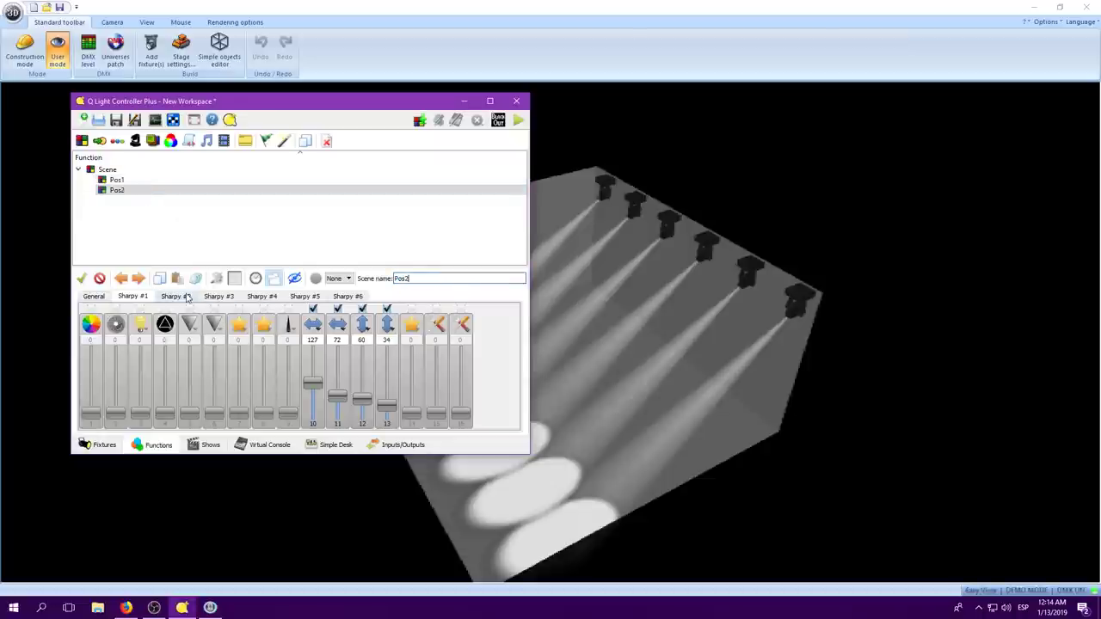
Aim Sharpy #1 in Pos2 at about pan 130, tilt 75 with the Position Tool and copy the values to all fixtures.
click(235, 278)
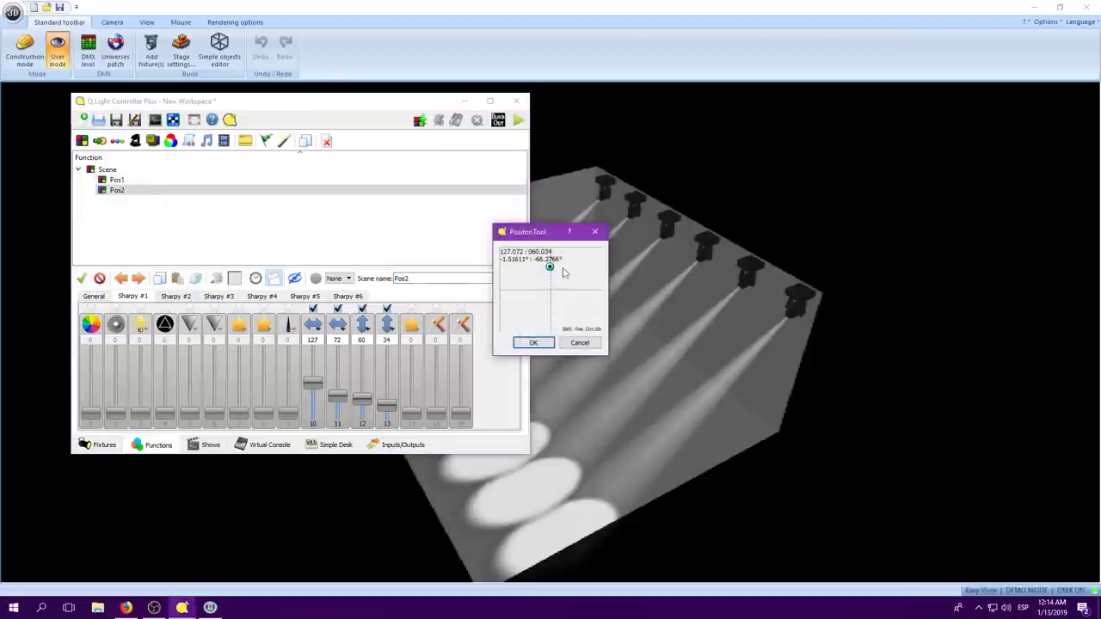
drag(550, 267, 551, 272)
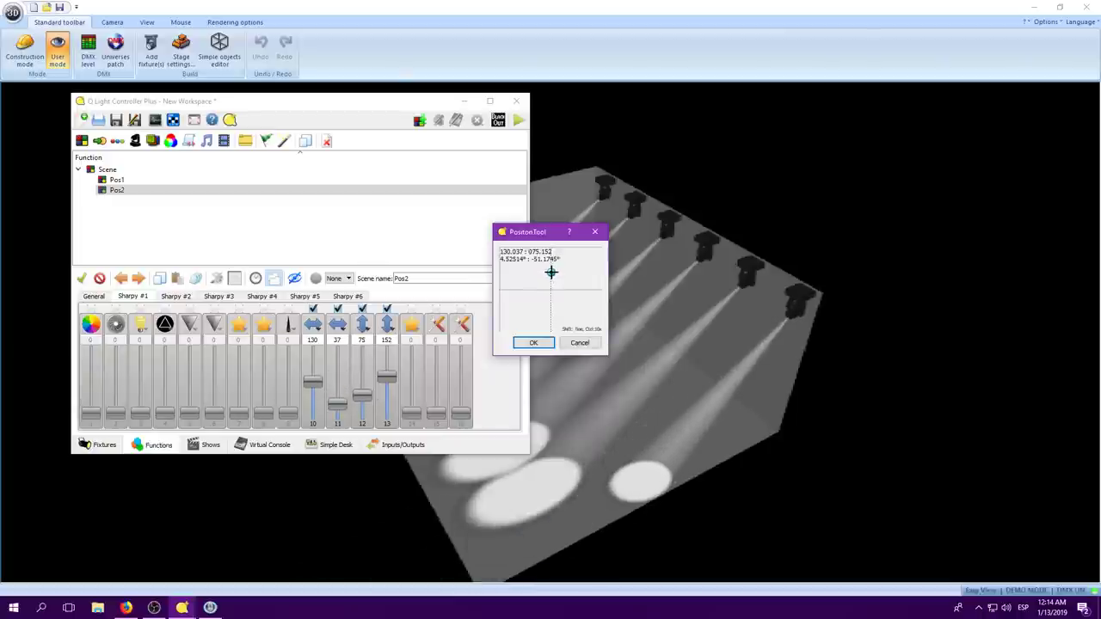
click(534, 342)
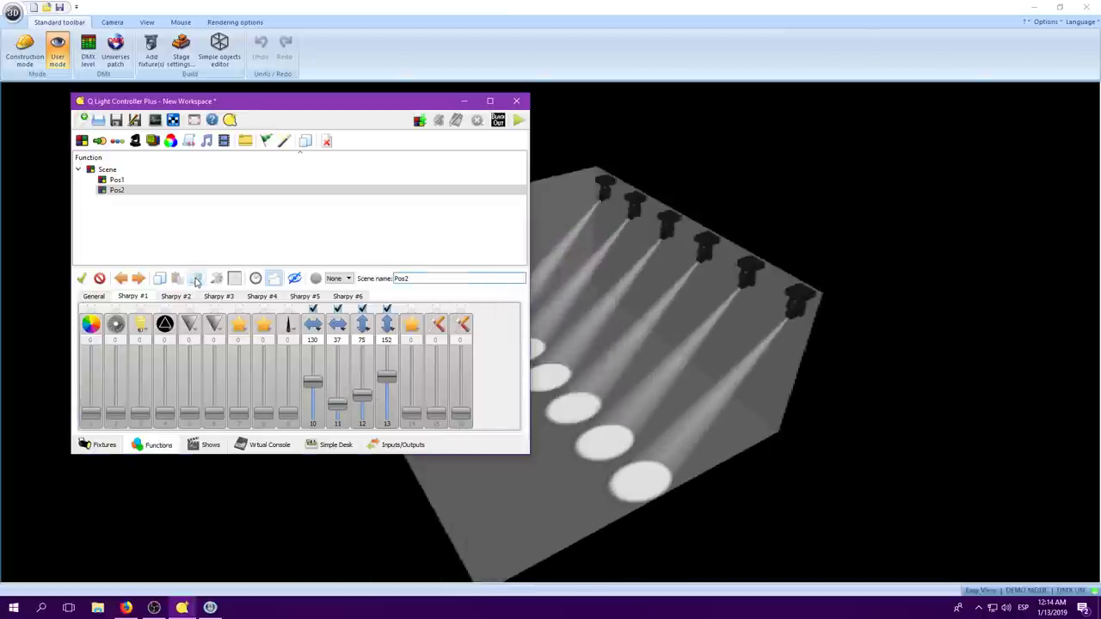
click(180, 215)
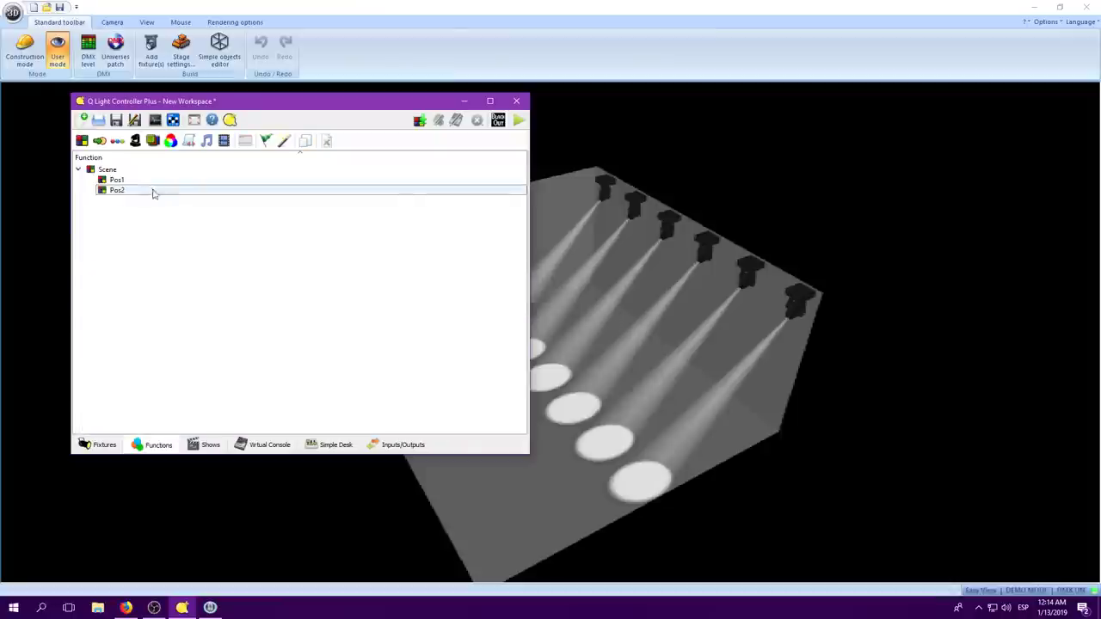
Create a new EFX function and select Sharpy #1 to Sharpy #6 as the fixtures to add to it.
click(135, 144)
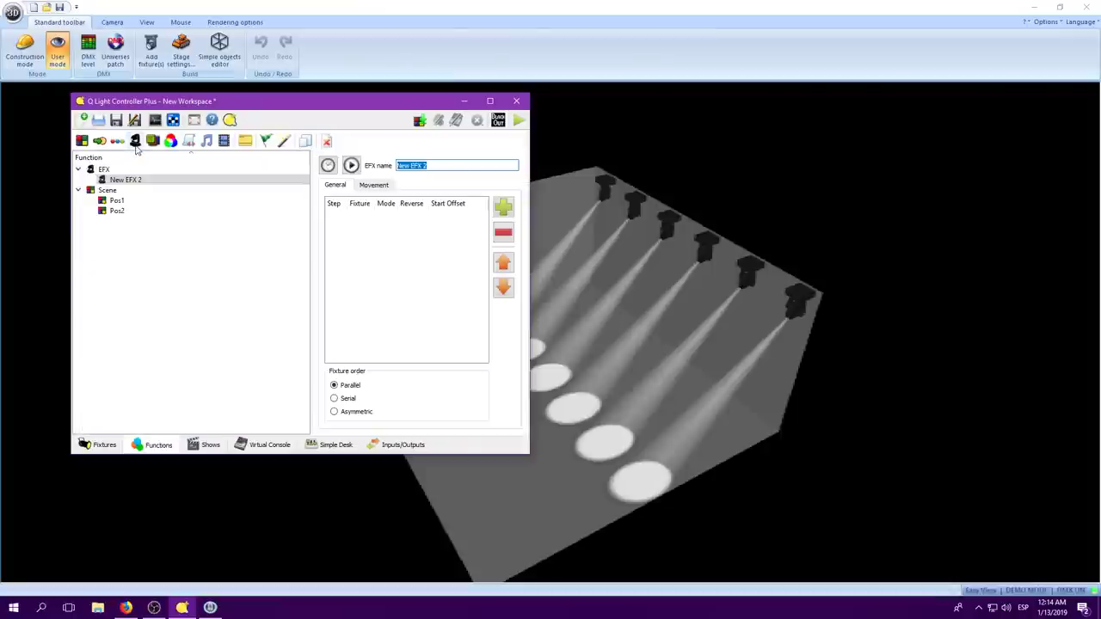
click(504, 210)
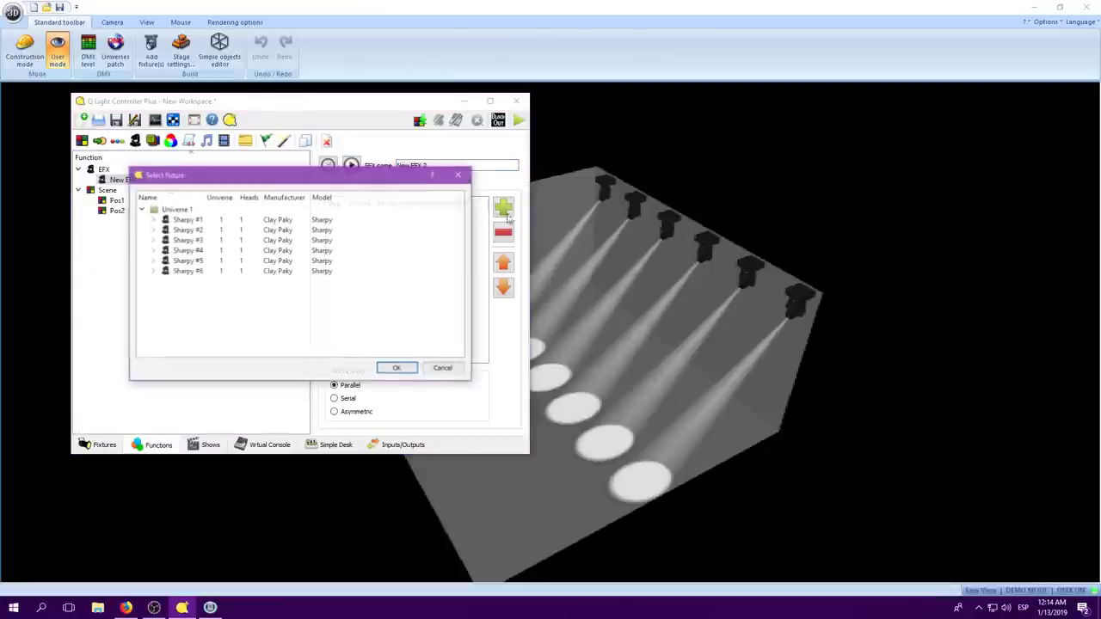
drag(266, 219, 249, 275)
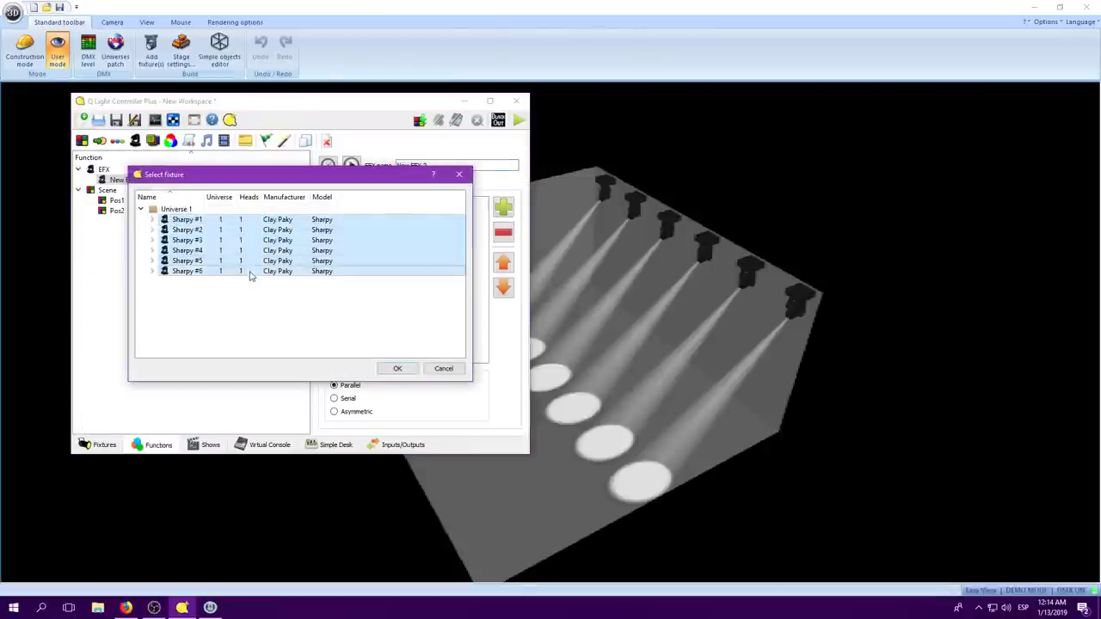